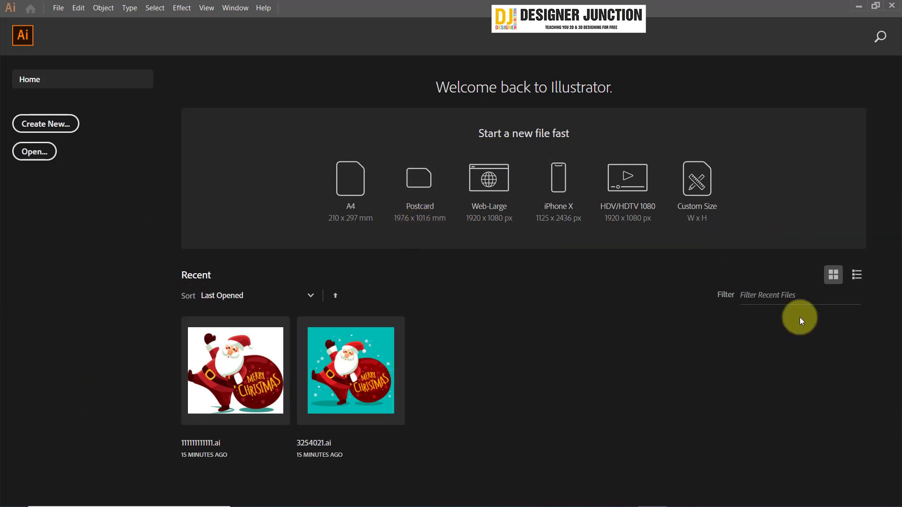
Switch recent files between list and thumbnail views, then dismiss the file browser unused.
{"action": "left_click", "coordinate": [861, 279]}
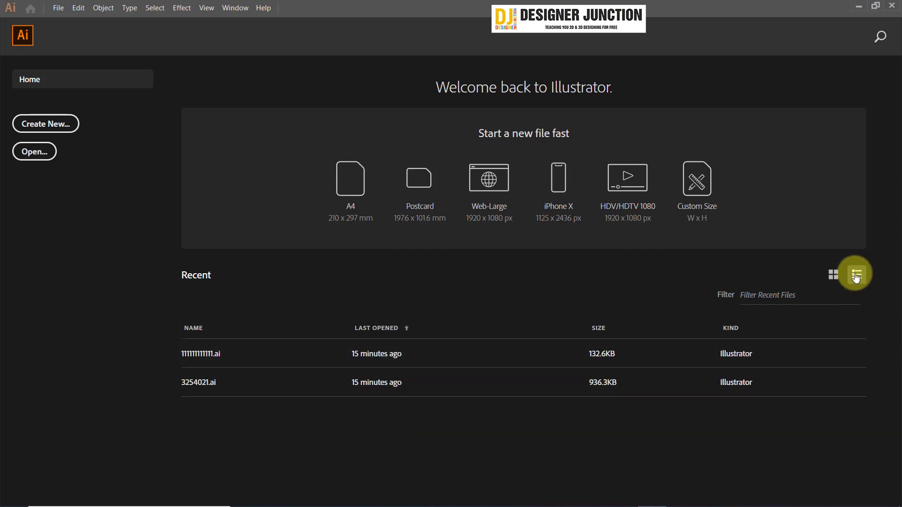
{"action": "left_click", "coordinate": [833, 274]}
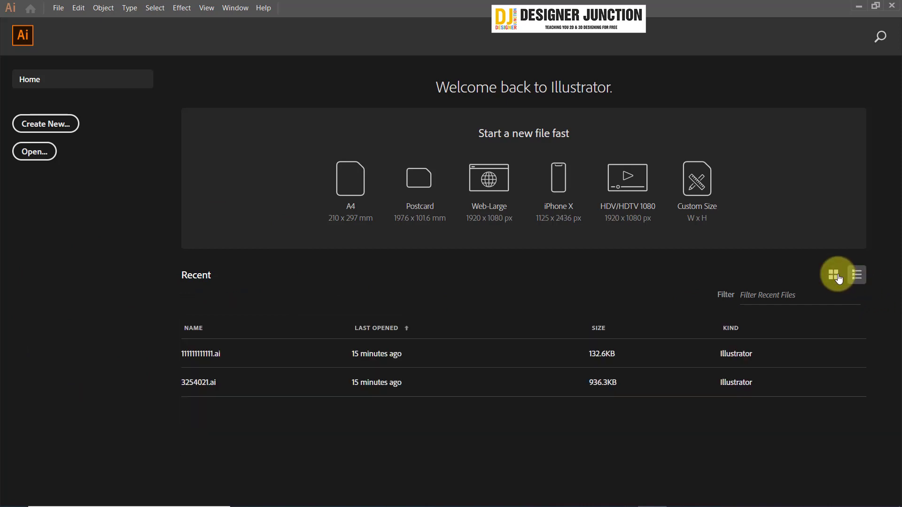
{"action": "left_click", "coordinate": [834, 274]}
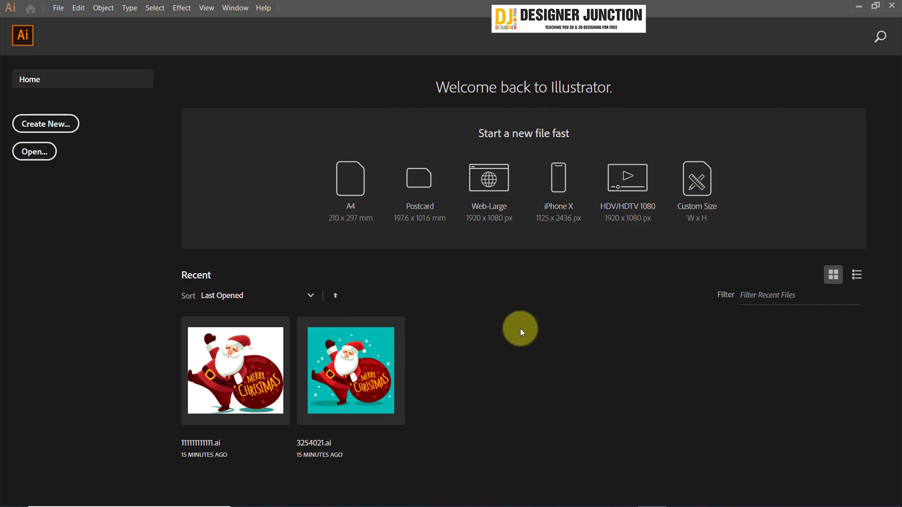
{"action": "left_click", "coordinate": [33, 156]}
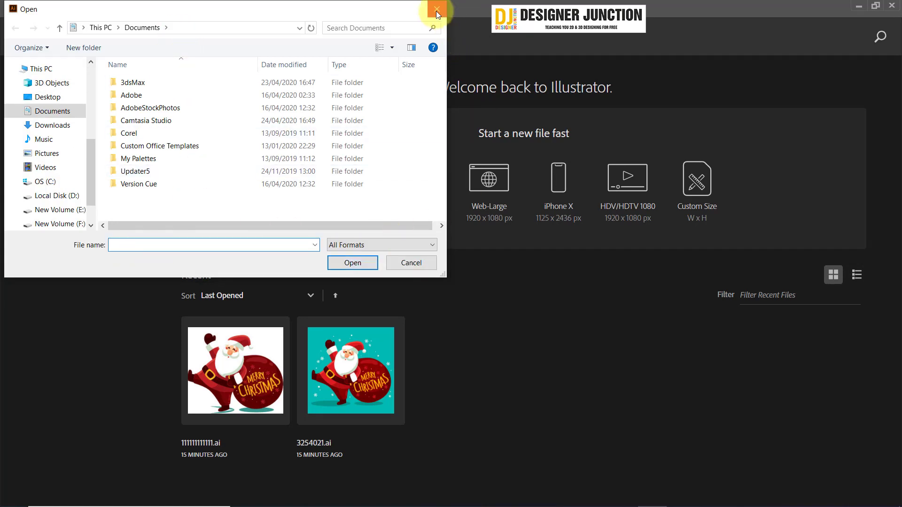
{"action": "left_click", "coordinate": [436, 11]}
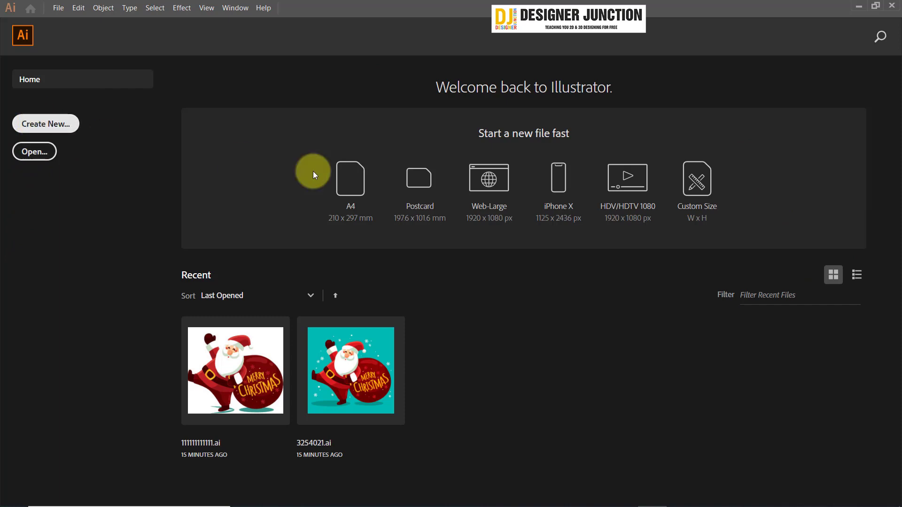
Start a new document and browse the Saved, Mobile, Web and Print preset tabs.
{"action": "left_click", "coordinate": [45, 123]}
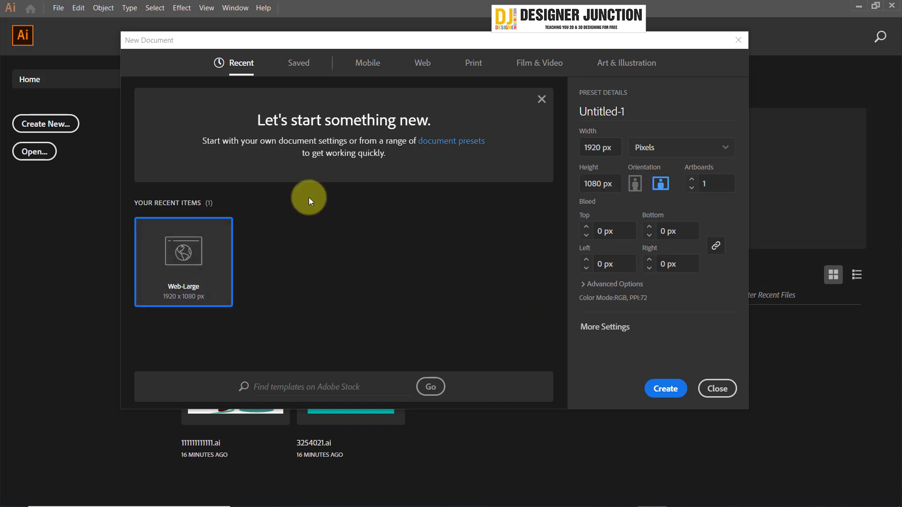
{"action": "left_click", "coordinate": [296, 68]}
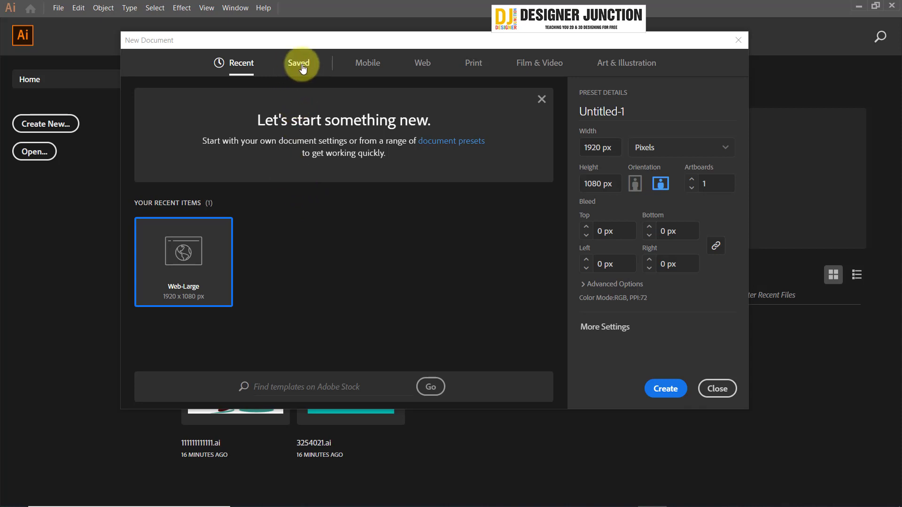
{"action": "left_click", "coordinate": [376, 73]}
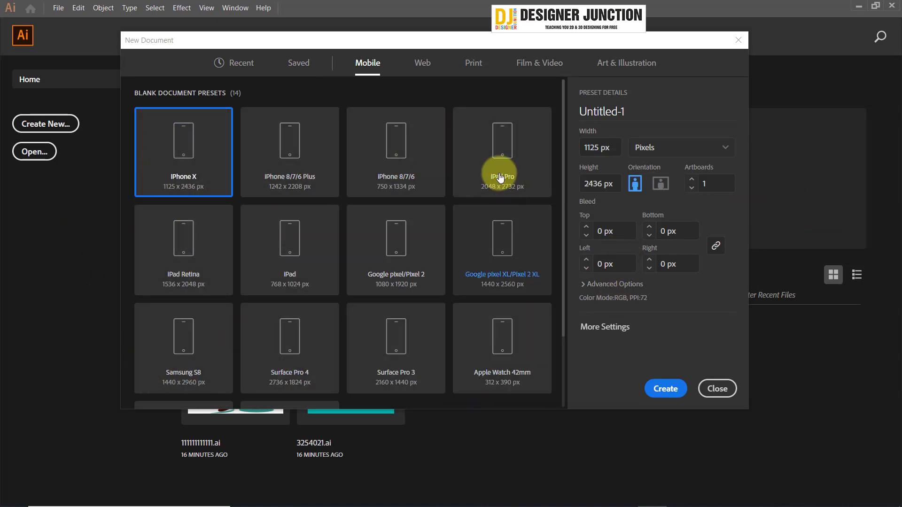
{"action": "left_click", "coordinate": [422, 65]}
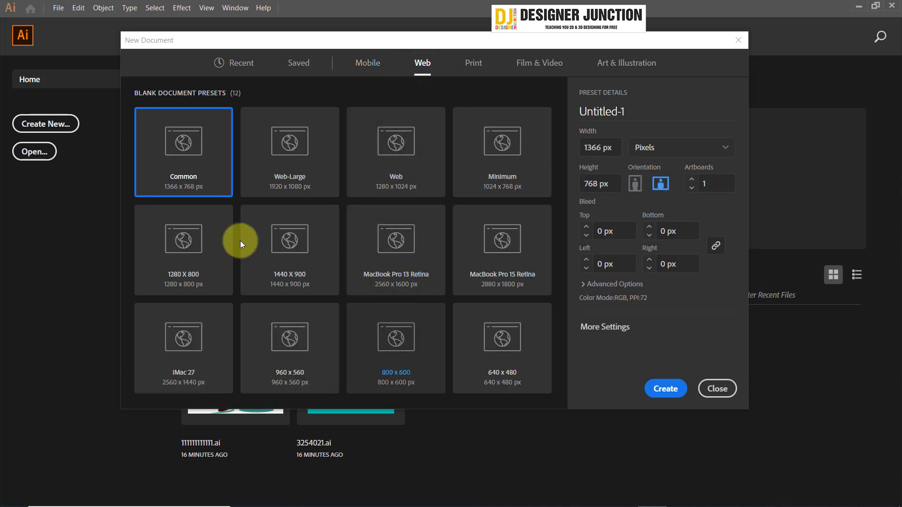
{"action": "left_click", "coordinate": [471, 65]}
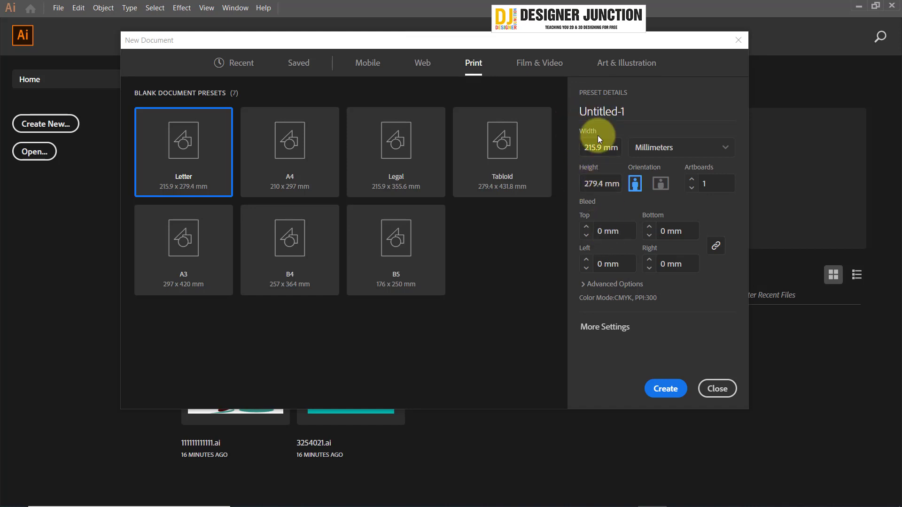
Keep Millimeters units for the Letter Untitled-1 document and view its More Settings.
{"action": "left_click", "coordinate": [696, 147]}
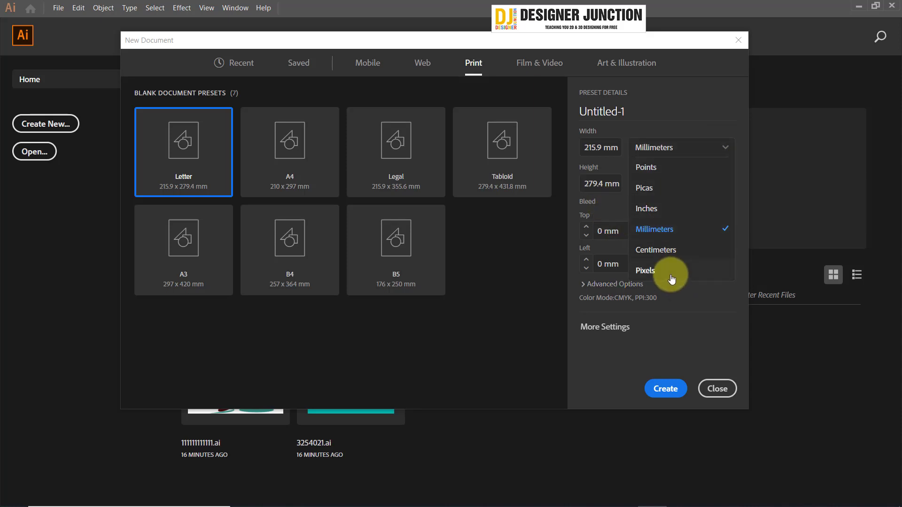
{"action": "left_click", "coordinate": [679, 130]}
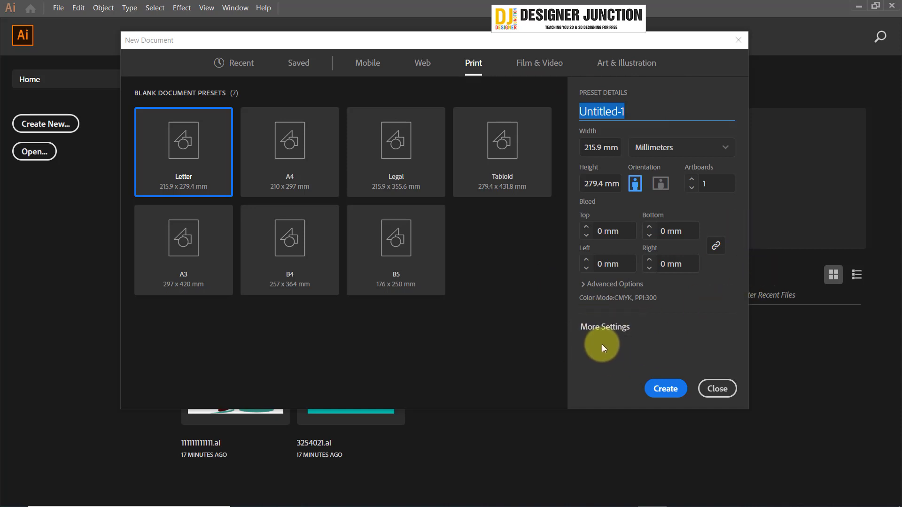
{"action": "left_click", "coordinate": [603, 327]}
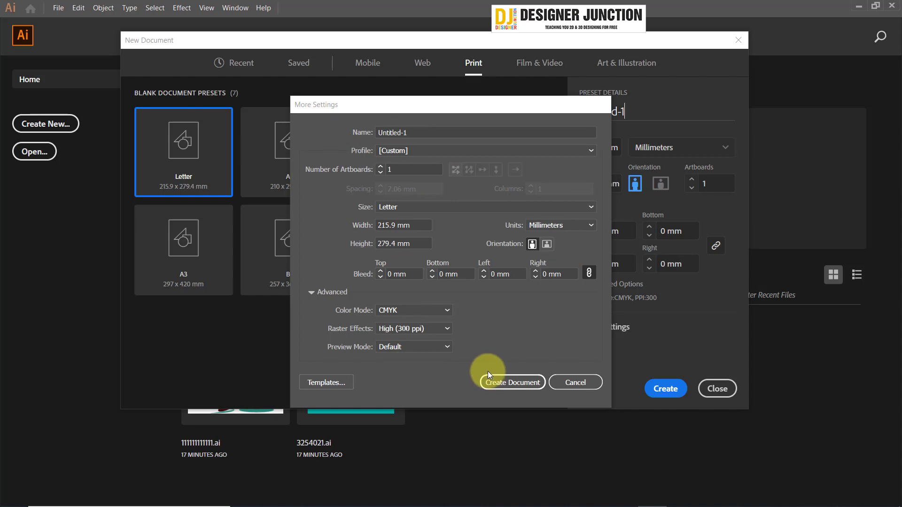
{"action": "left_click", "coordinate": [581, 384]}
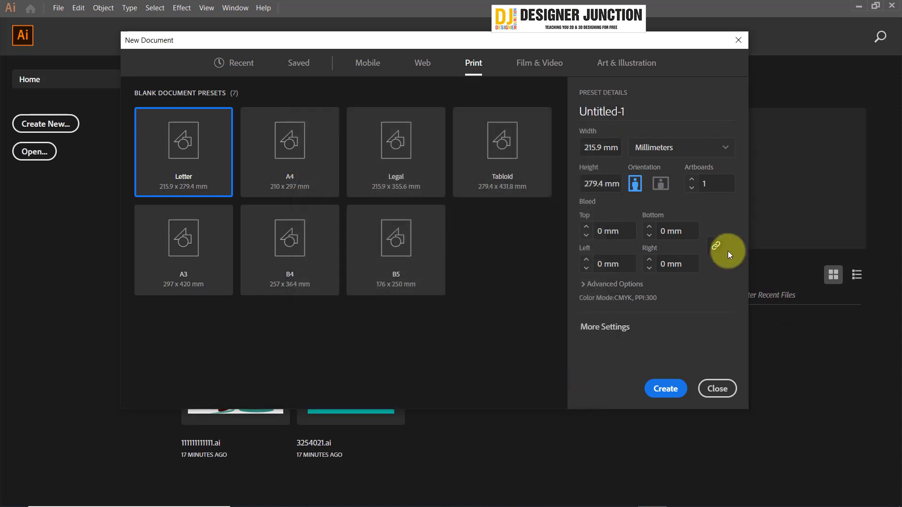
{"action": "left_click", "coordinate": [611, 329]}
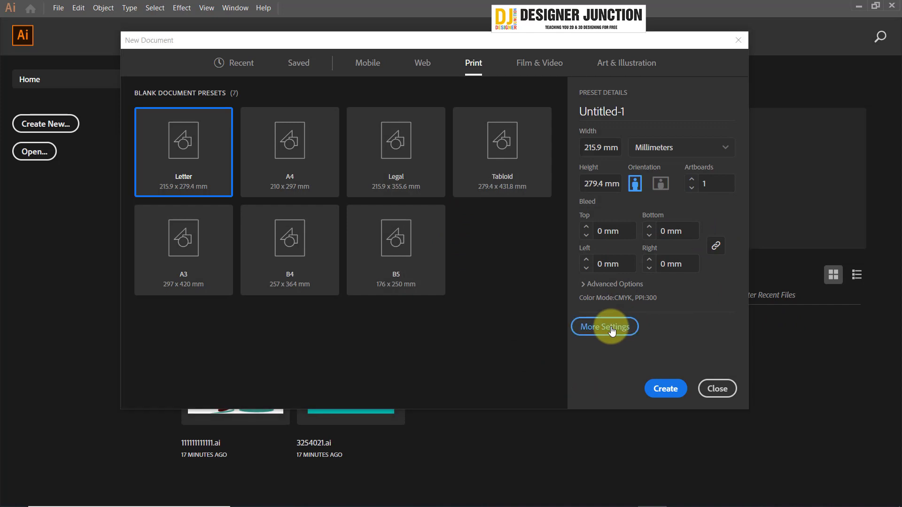
{"action": "left_click", "coordinate": [411, 313]}
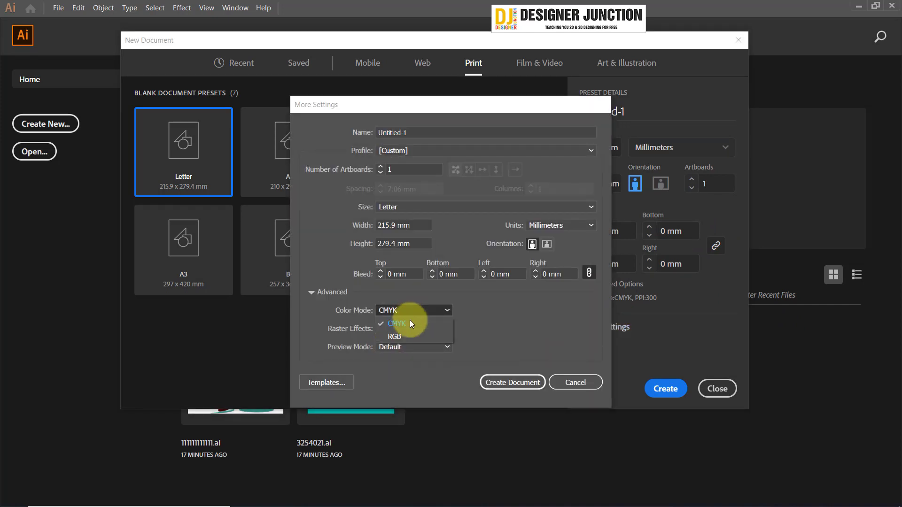
{"action": "left_click", "coordinate": [580, 322]}
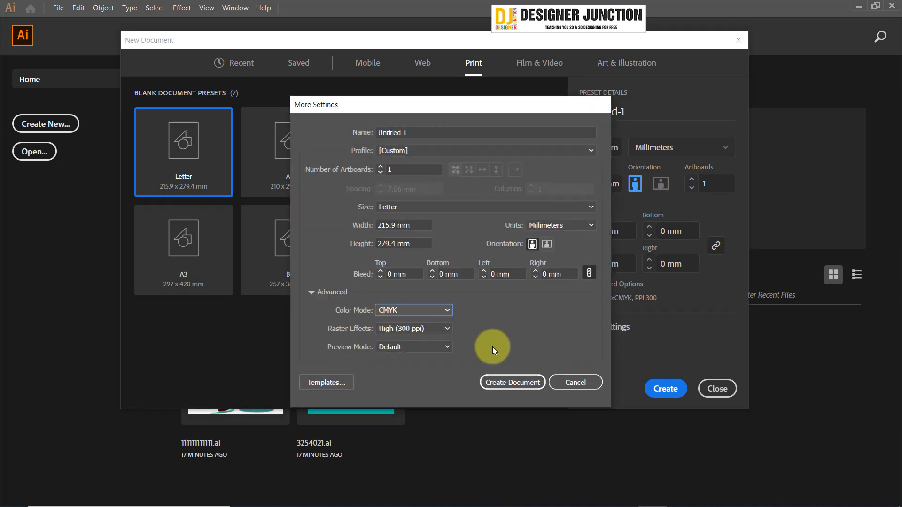
{"action": "left_click", "coordinate": [421, 345]}
{"action": "left_click", "coordinate": [521, 343]}
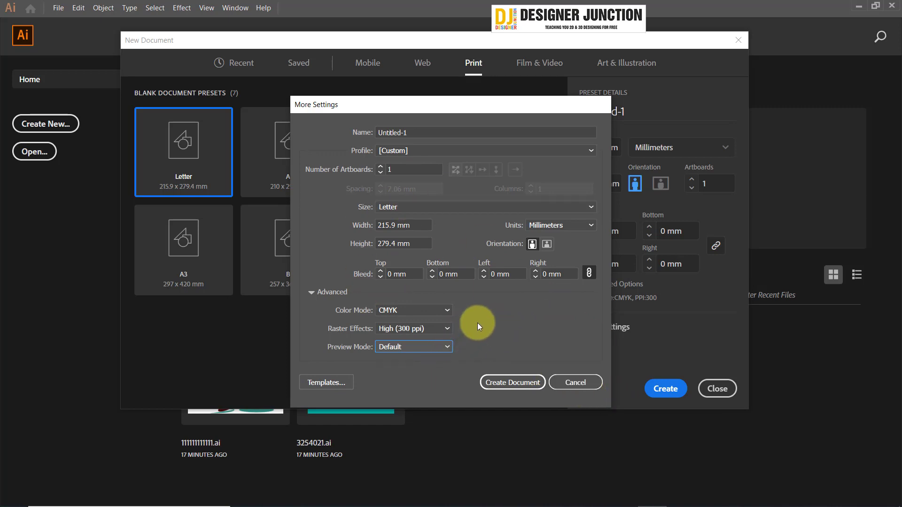
Cancel More Settings and create a document from the Web-Large 1920 × 1080 px preset.
{"action": "left_click", "coordinate": [580, 380]}
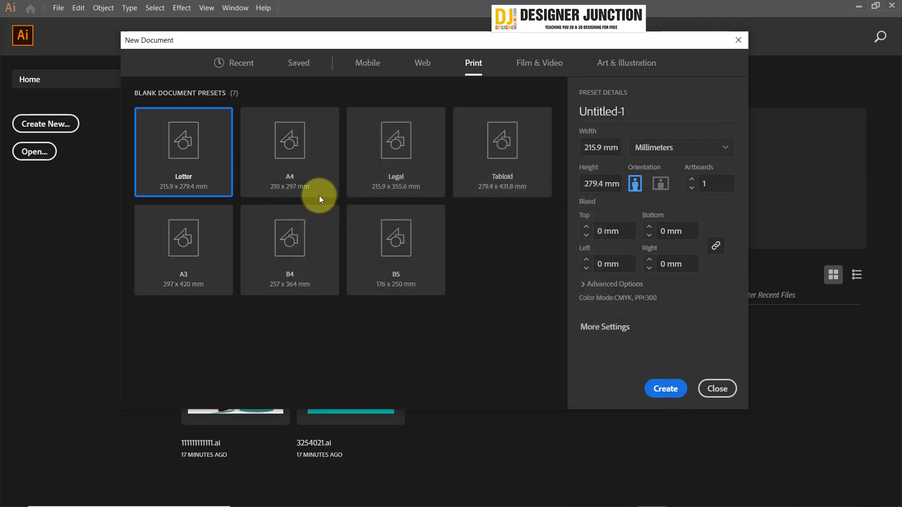
{"action": "left_click", "coordinate": [421, 64]}
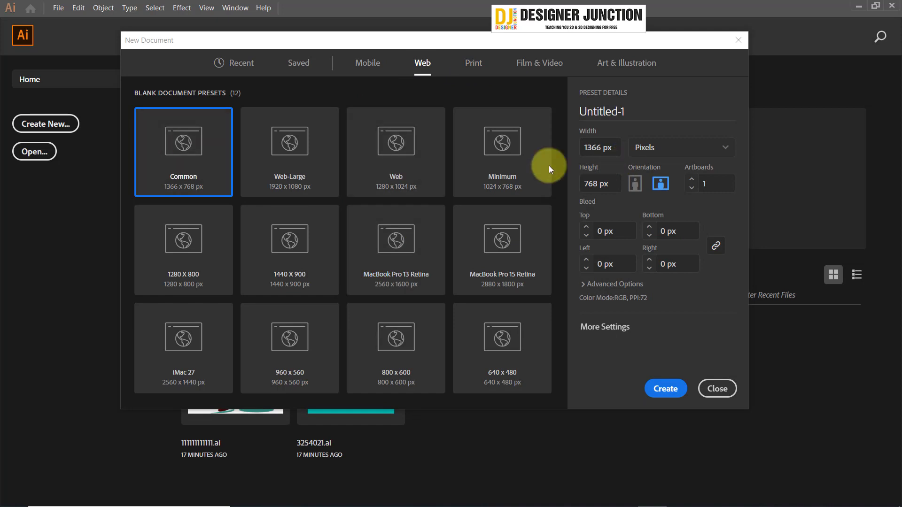
{"action": "left_click", "coordinate": [286, 141]}
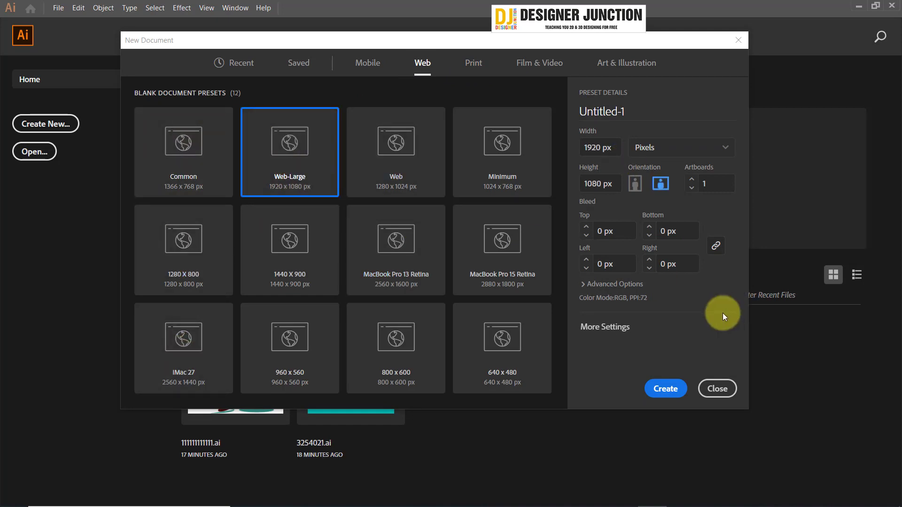
{"action": "left_click", "coordinate": [665, 388]}
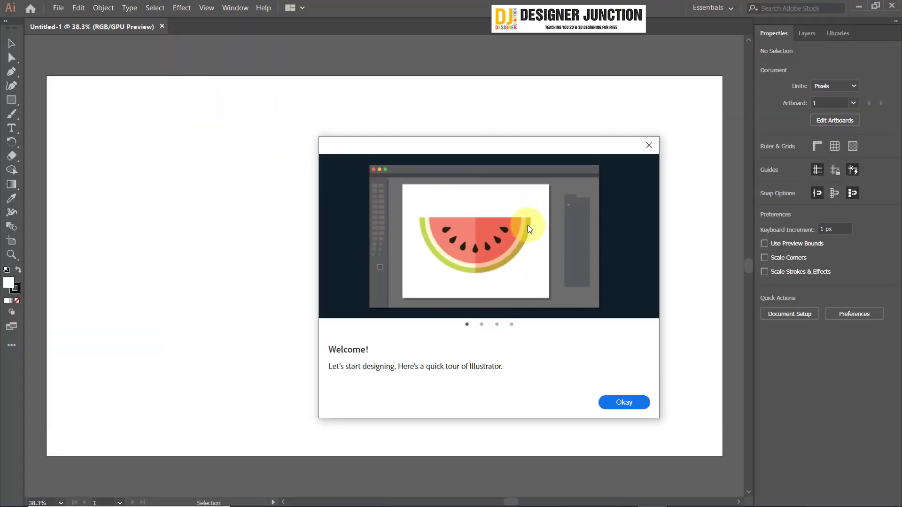
Dismiss the welcome tour, then Alt+scroll zoom in and out, finishing at 33.33%.
{"action": "left_click", "coordinate": [649, 145]}
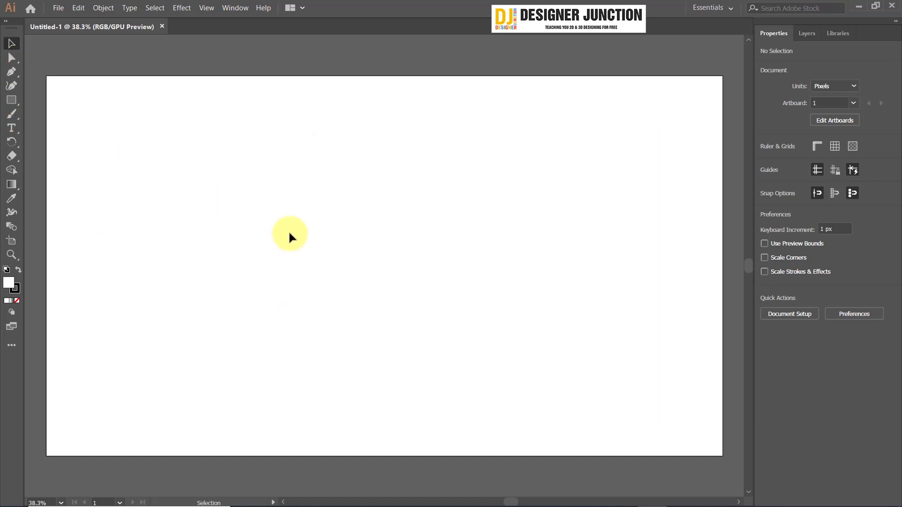
{"action": "scroll", "coordinate": [288, 230], "scroll_direction": "down", "scroll_amount": 1}
{"action": "scroll", "coordinate": [289, 230], "scroll_direction": "down", "scroll_amount": 2}
{"action": "scroll", "coordinate": [289, 230], "scroll_direction": "up", "scroll_amount": 2}
{"action": "scroll", "coordinate": [289, 231], "scroll_direction": "up", "scroll_amount": 1}
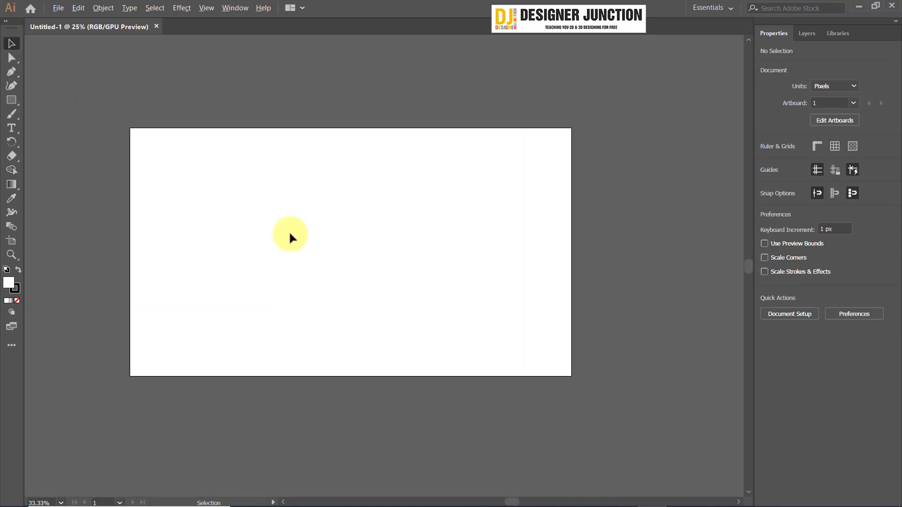
{"action": "scroll", "coordinate": [289, 230], "scroll_direction": "down", "scroll_amount": 2}
{"action": "scroll", "coordinate": [289, 230], "scroll_direction": "down", "scroll_amount": 2}
{"action": "scroll", "coordinate": [416, 257], "scroll_direction": "up", "scroll_amount": 3}
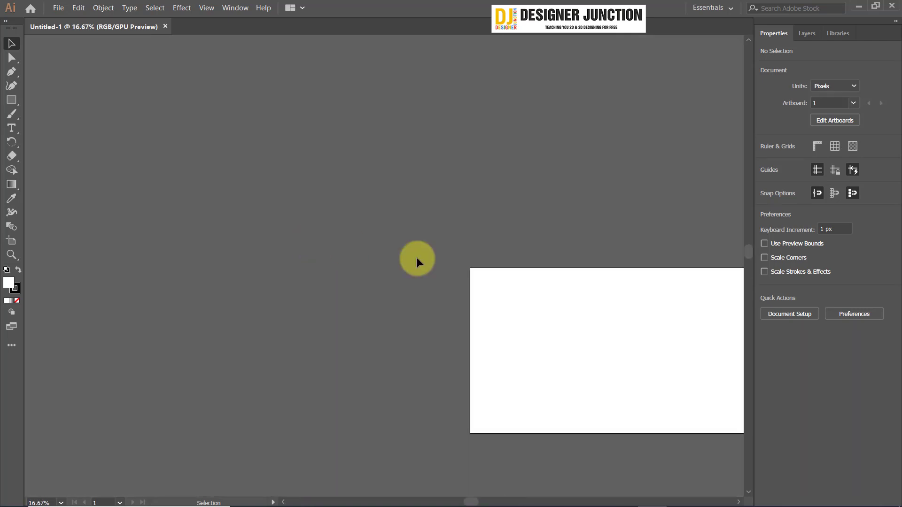
{"action": "scroll", "coordinate": [416, 257], "scroll_direction": "up", "scroll_amount": 3}
{"action": "scroll", "coordinate": [390, 284], "scroll_direction": "up", "scroll_amount": 3}
{"action": "scroll", "coordinate": [394, 265], "scroll_direction": "up", "scroll_amount": 2}
{"action": "scroll", "coordinate": [394, 264], "scroll_direction": "up", "scroll_amount": 1}
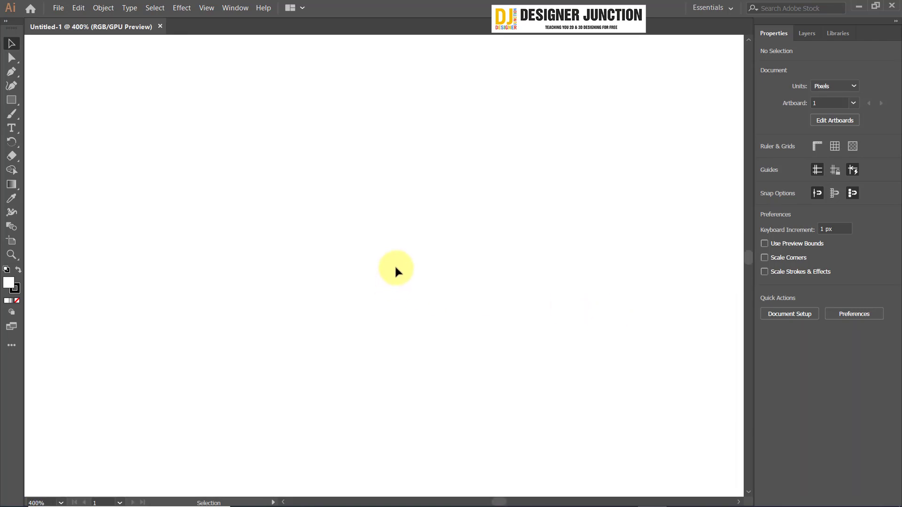
{"action": "scroll", "coordinate": [395, 263], "scroll_direction": "down", "scroll_amount": 5}
{"action": "scroll", "coordinate": [395, 264], "scroll_direction": "up", "scroll_amount": 3}
{"action": "scroll", "coordinate": [294, 297], "scroll_direction": "up", "scroll_amount": 1}
{"action": "scroll", "coordinate": [320, 289], "scroll_direction": "down", "scroll_amount": 1}
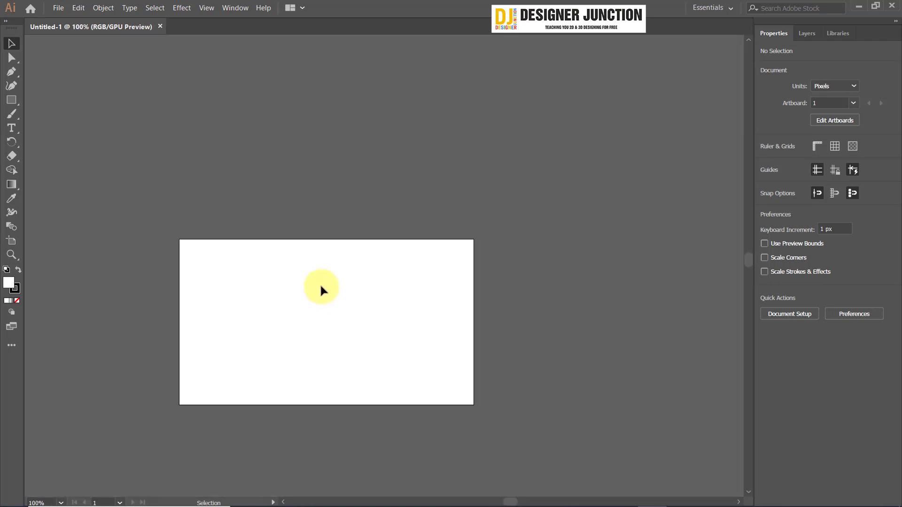
{"action": "scroll", "coordinate": [327, 288], "scroll_direction": "down", "scroll_amount": 4}
{"action": "scroll", "coordinate": [495, 259], "scroll_direction": "up", "scroll_amount": 4}
{"action": "scroll", "coordinate": [603, 150], "scroll_direction": "up", "scroll_amount": 2}
{"action": "scroll", "coordinate": [601, 159], "scroll_direction": "down", "scroll_amount": 2}
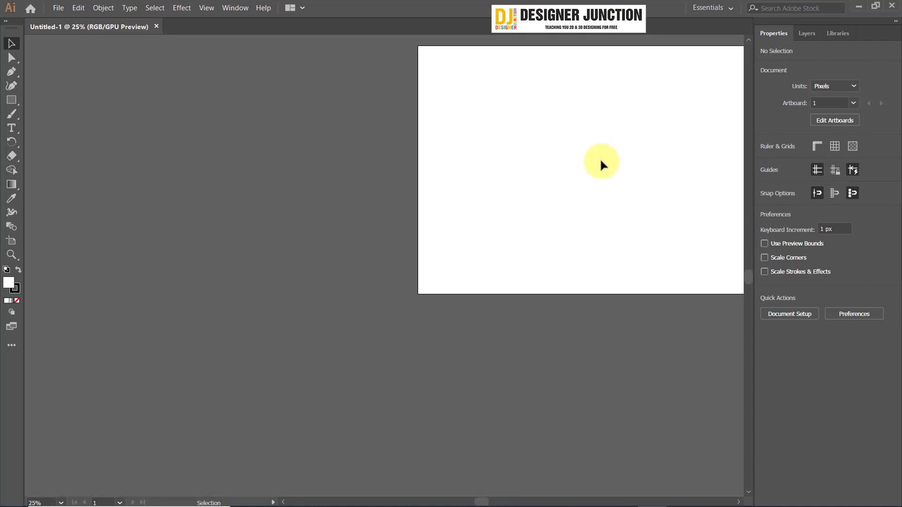
{"action": "scroll", "coordinate": [599, 165], "scroll_direction": "down", "scroll_amount": 3}
{"action": "scroll", "coordinate": [324, 174], "scroll_direction": "up", "scroll_amount": 2}
{"action": "scroll", "coordinate": [326, 177], "scroll_direction": "up", "scroll_amount": 1}
{"action": "scroll", "coordinate": [563, 176], "scroll_direction": "up", "scroll_amount": 2}
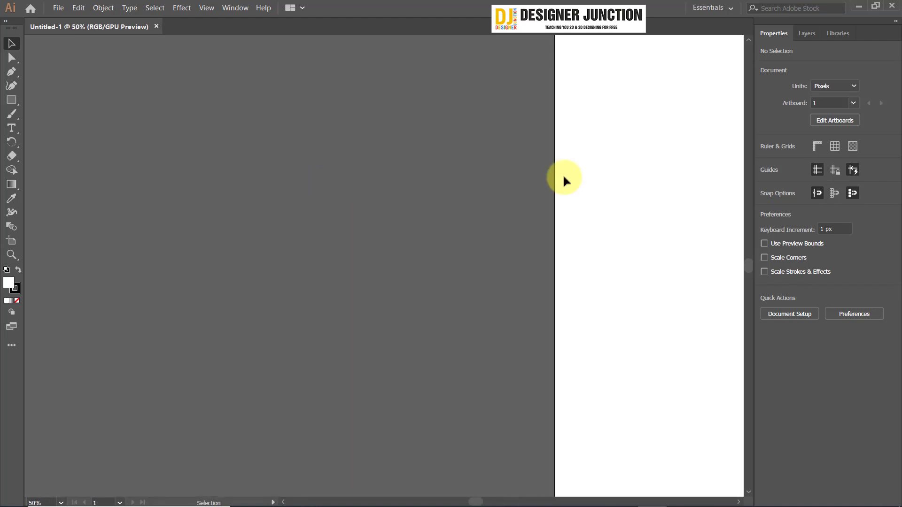
{"action": "scroll", "coordinate": [562, 176], "scroll_direction": "down", "scroll_amount": 1}
{"action": "scroll", "coordinate": [590, 183], "scroll_direction": "down", "scroll_amount": 2}
{"action": "scroll", "coordinate": [261, 202], "scroll_direction": "down", "scroll_amount": 6}
{"action": "scroll", "coordinate": [395, 246], "scroll_direction": "up", "scroll_amount": 4}
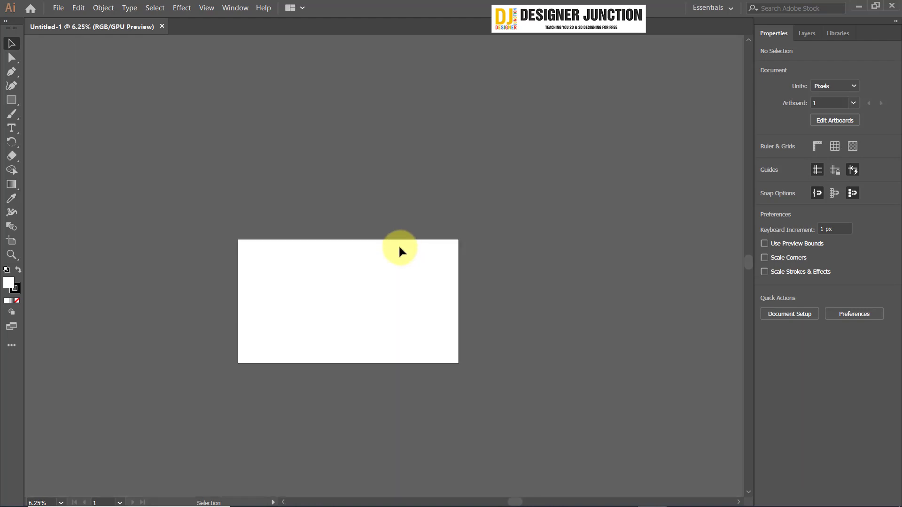
{"action": "scroll", "coordinate": [332, 288], "scroll_direction": "up", "scroll_amount": 5}
{"action": "scroll", "coordinate": [332, 285], "scroll_direction": "down", "scroll_amount": 2}
{"action": "scroll", "coordinate": [334, 288], "scroll_direction": "up", "scroll_amount": 2}
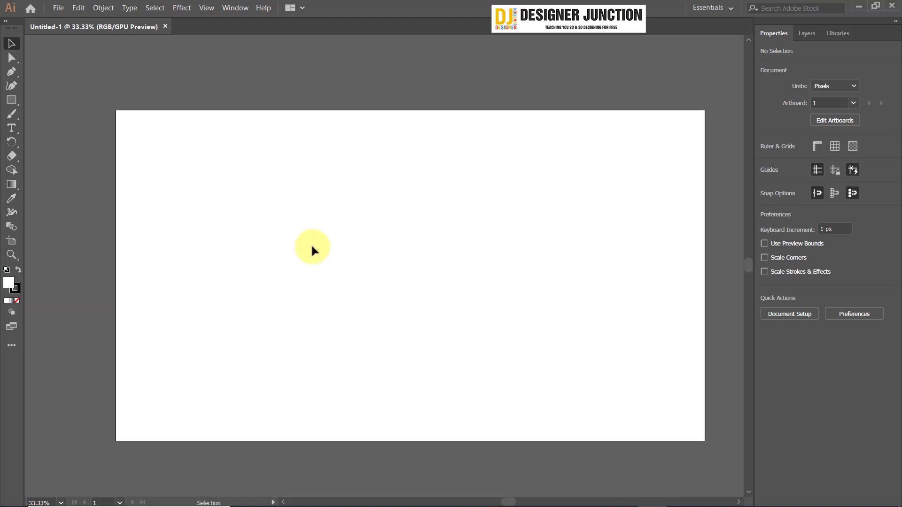
Pan the blank artboard with the Spacebar Hand tool until it sits roughly centred.
{"action": "key", "text": "space"}
{"action": "left_click_drag", "start_coordinate": [336, 261], "coordinate": [372, 235]}
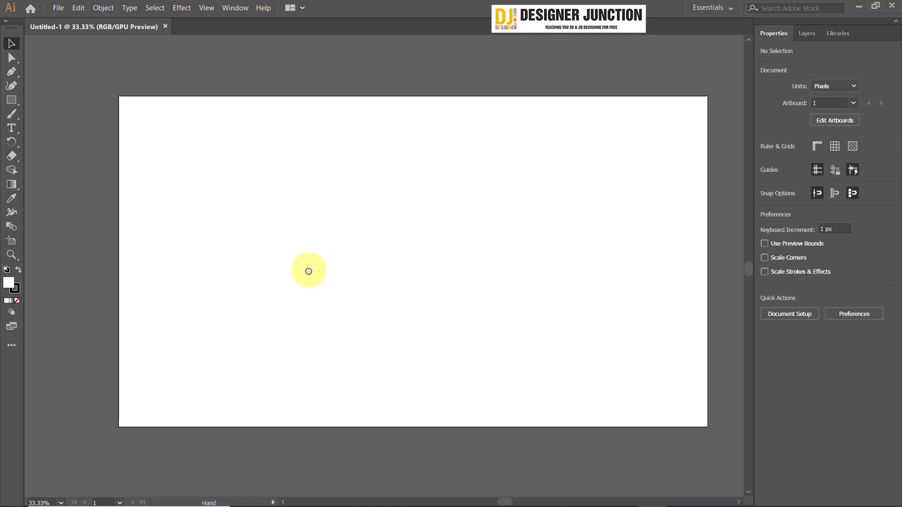
{"action": "left_click_drag", "start_coordinate": [372, 234], "coordinate": [282, 221]}
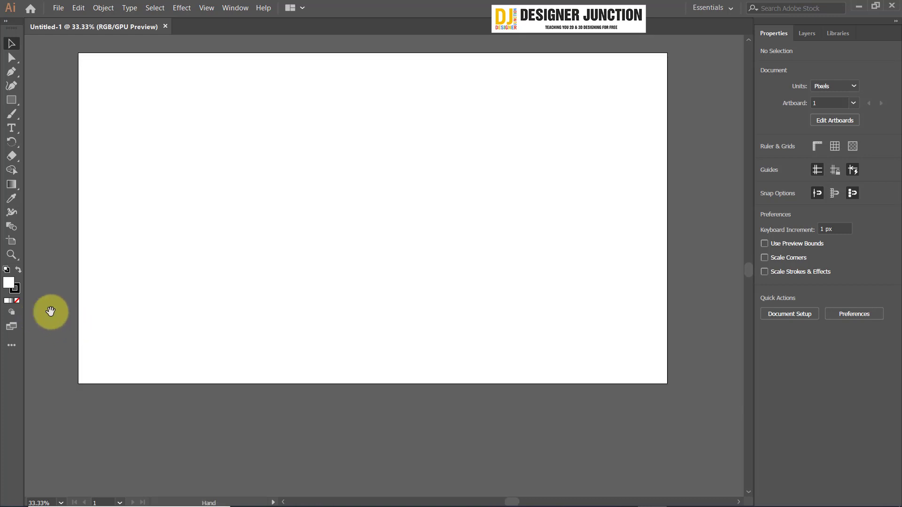
{"action": "mouse_move", "coordinate": [269, 272]}
{"action": "left_mouse_down"}
{"action": "mouse_move", "coordinate": [334, 264]}
{"action": "mouse_move", "coordinate": [181, 346]}
{"action": "mouse_move", "coordinate": [292, 180]}
{"action": "mouse_move", "coordinate": [614, 48]}
{"action": "left_mouse_up"}
{"action": "mouse_move", "coordinate": [547, 282]}
{"action": "left_mouse_down"}
{"action": "mouse_move", "coordinate": [329, 383]}
{"action": "mouse_move", "coordinate": [254, 348]}
{"action": "left_mouse_up"}
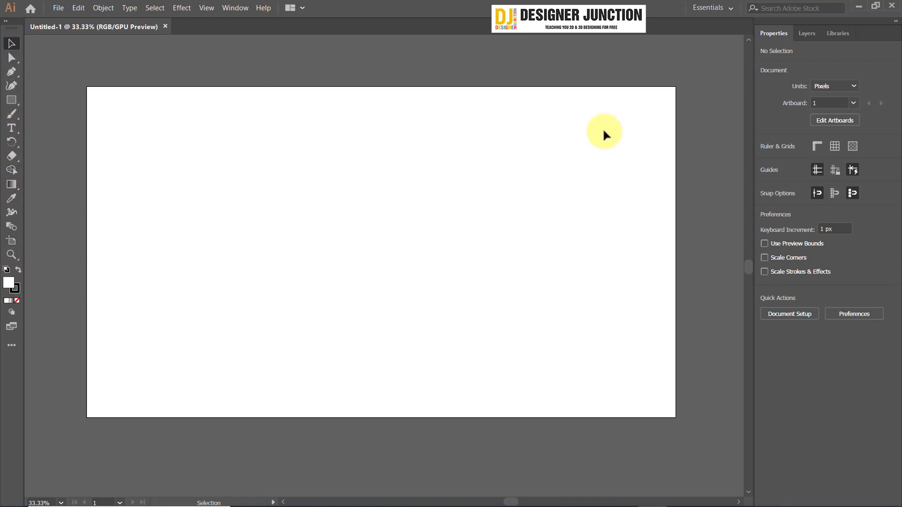
{"action": "left_click", "coordinate": [807, 33]}
{"action": "left_click", "coordinate": [841, 34]}
{"action": "left_click", "coordinate": [773, 33]}
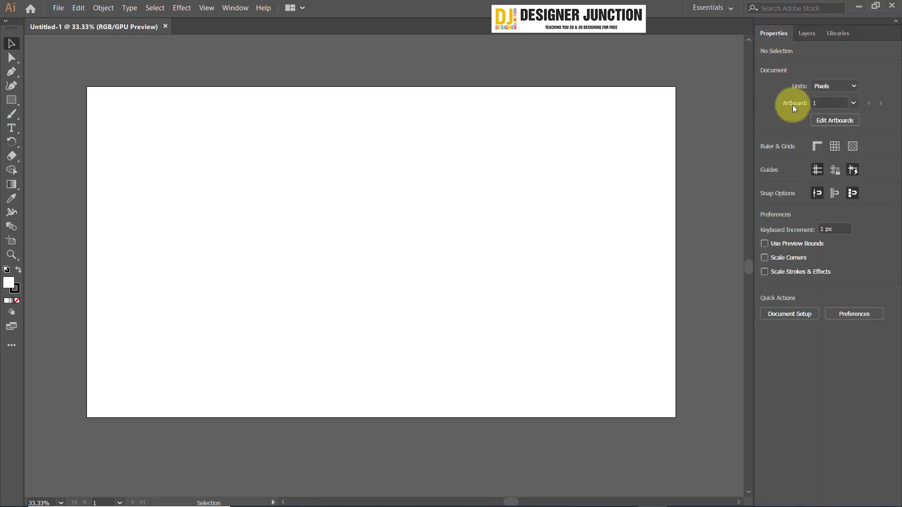
{"action": "left_click", "coordinate": [839, 33]}
{"action": "left_click", "coordinate": [809, 36]}
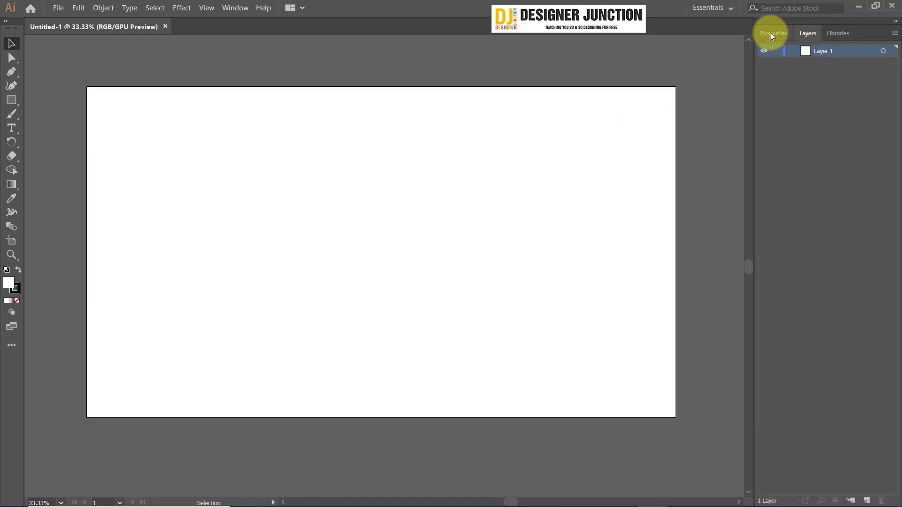
{"action": "left_click", "coordinate": [771, 34]}
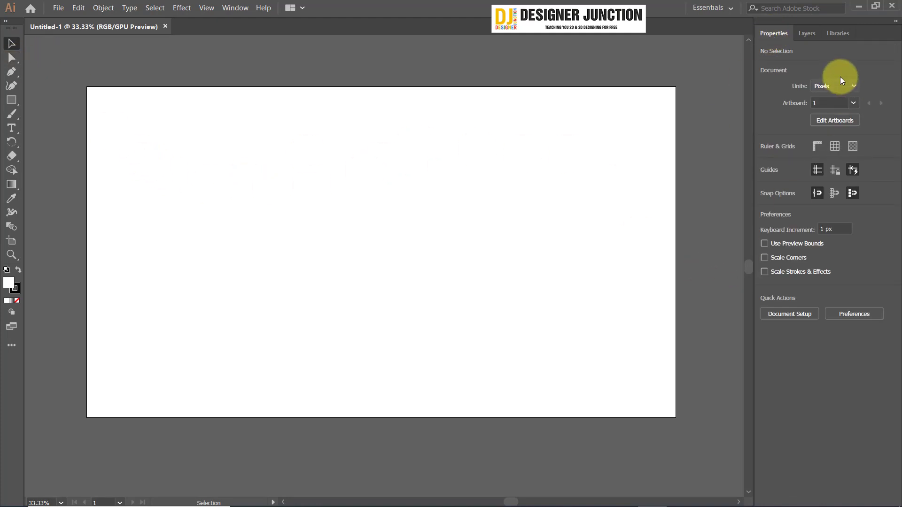
{"action": "left_click", "coordinate": [11, 184]}
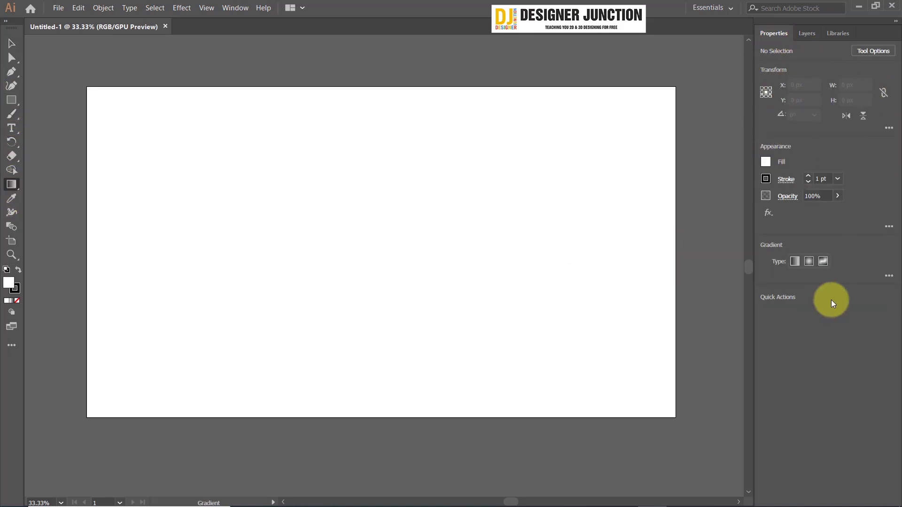
{"action": "left_click", "coordinate": [12, 156]}
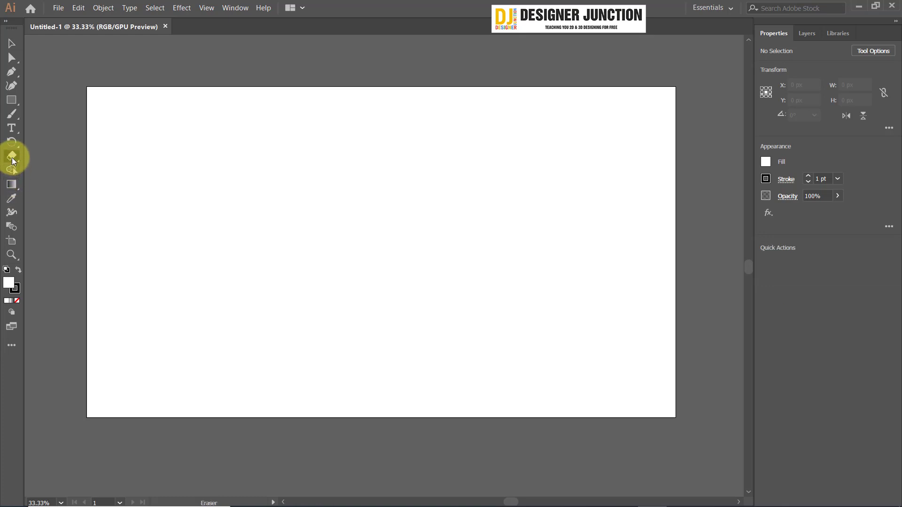
{"action": "left_click", "coordinate": [11, 128]}
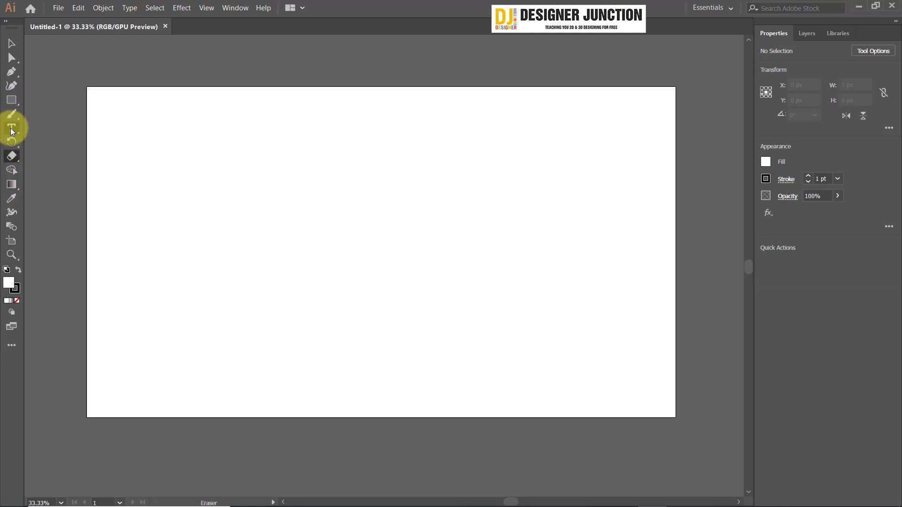
{"action": "left_click", "coordinate": [12, 116]}
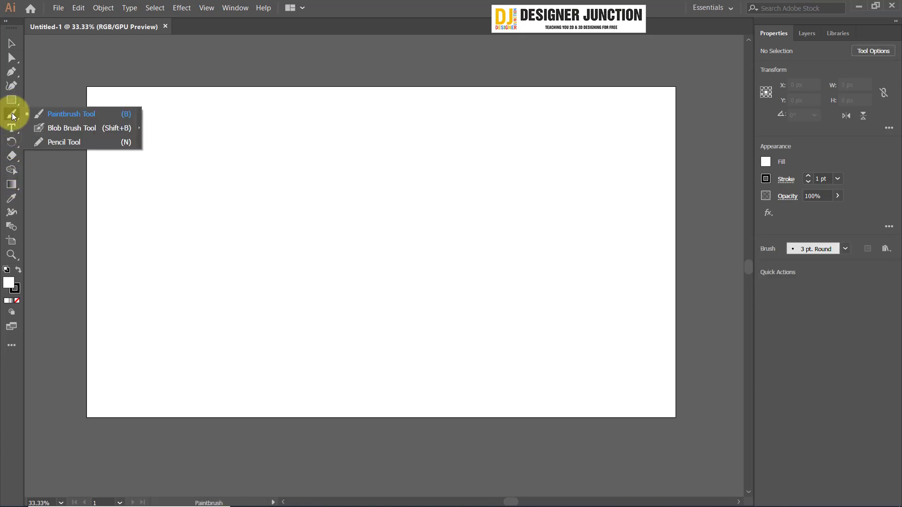
{"action": "left_click", "coordinate": [10, 115]}
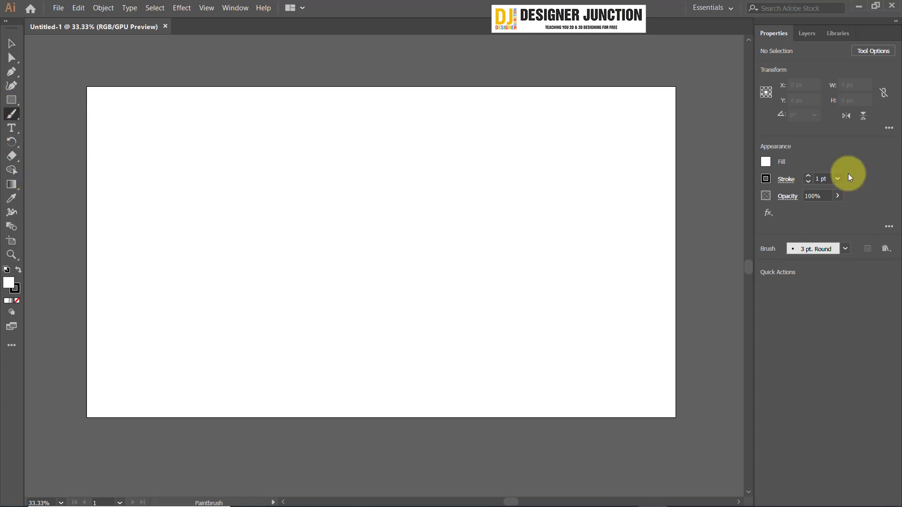
{"action": "left_click", "coordinate": [11, 131]}
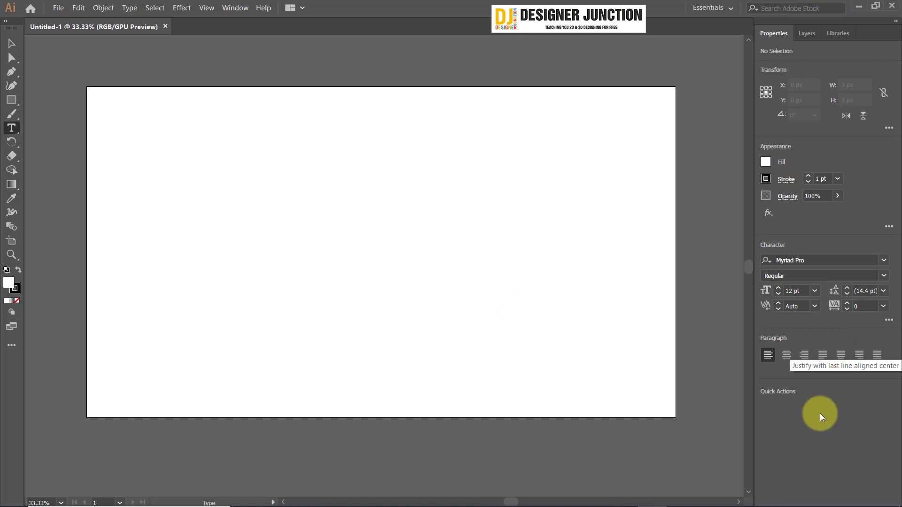
{"action": "left_click", "coordinate": [811, 262]}
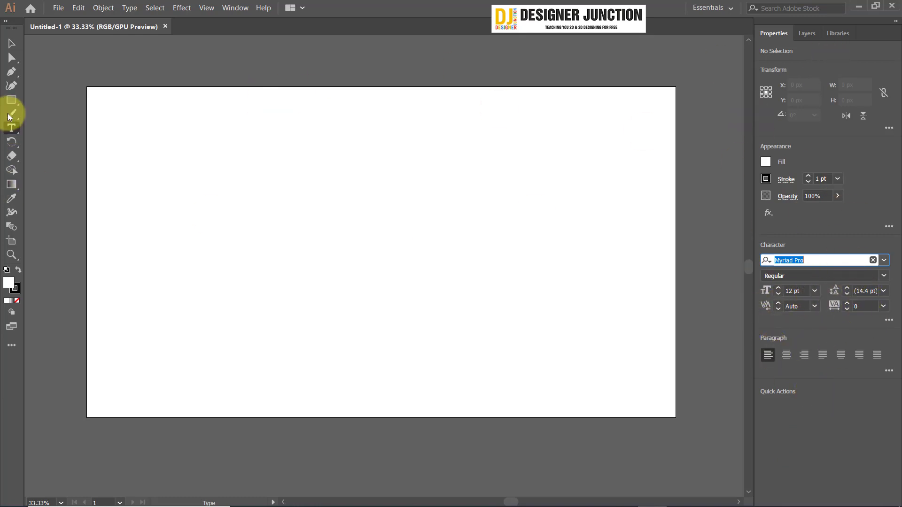
{"action": "left_click", "coordinate": [11, 43]}
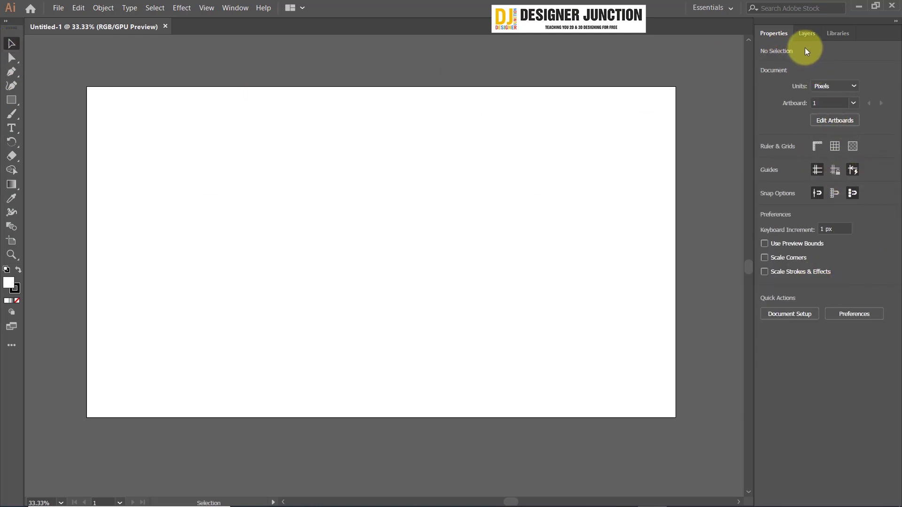
{"action": "left_click", "coordinate": [803, 35]}
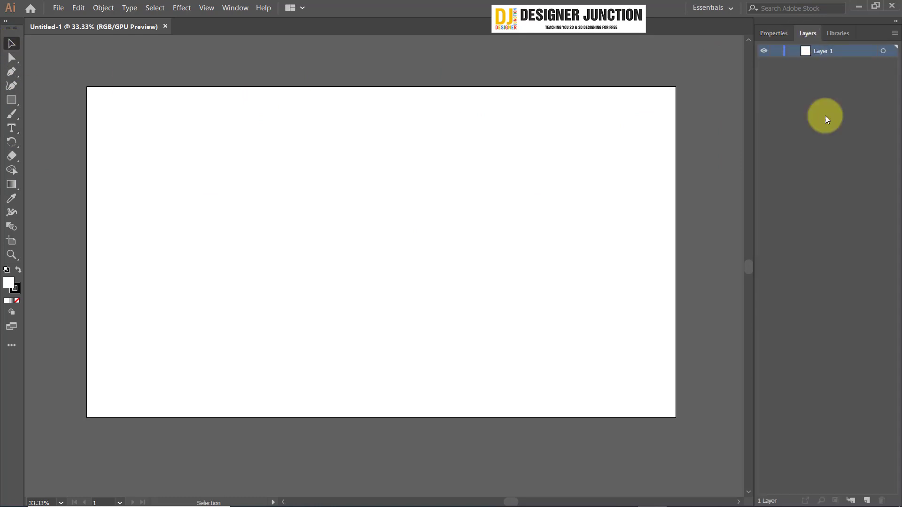
{"action": "left_click", "coordinate": [830, 31]}
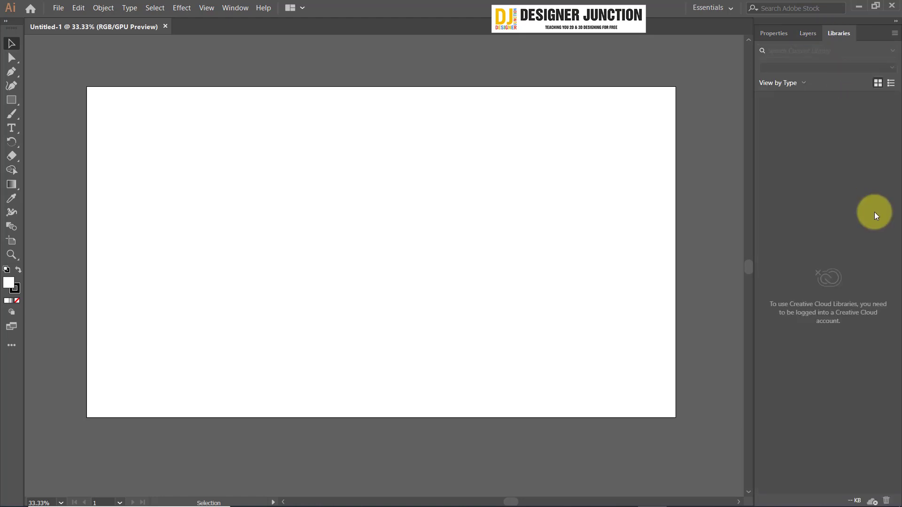
{"action": "left_click", "coordinate": [778, 36]}
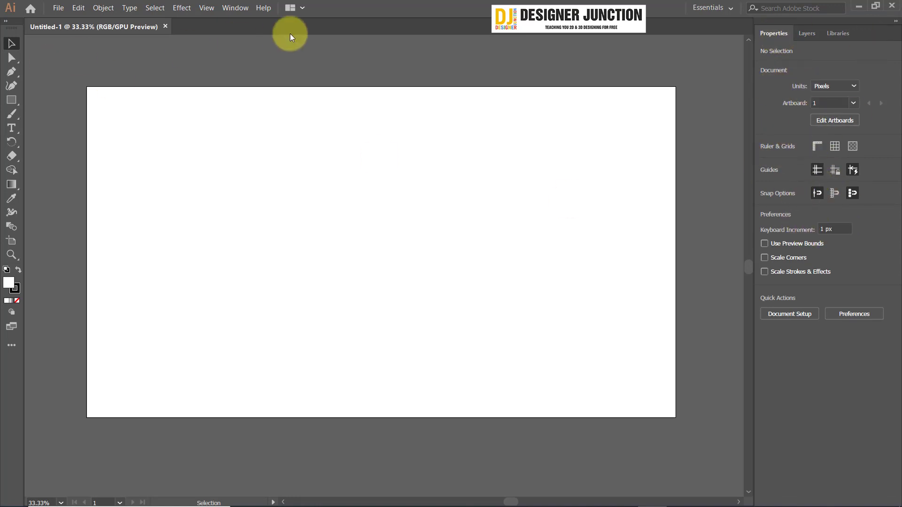
{"action": "left_click", "coordinate": [226, 8]}
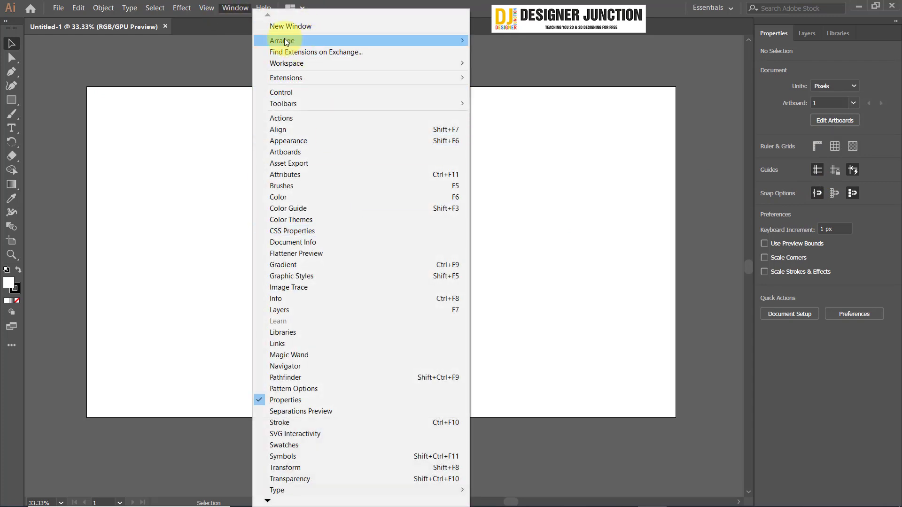
{"action": "mouse_move", "coordinate": [286, 63]}
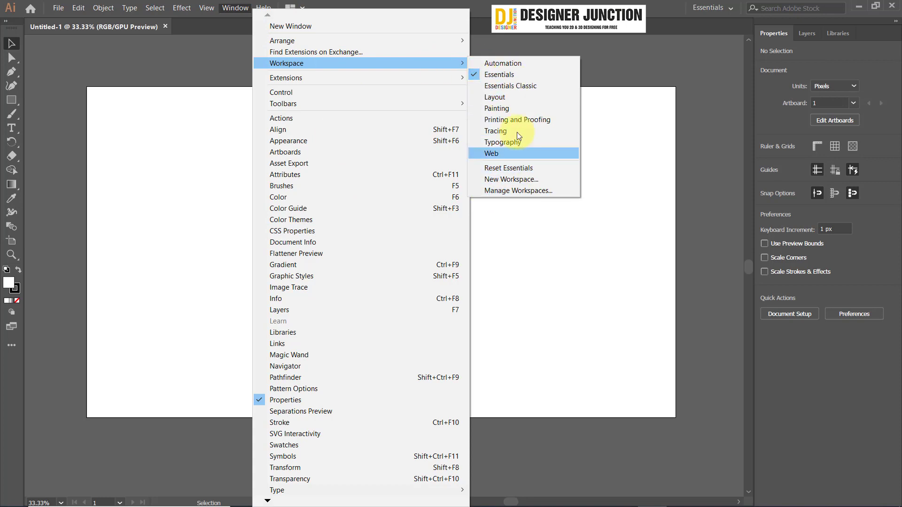
{"action": "left_click", "coordinate": [522, 110]}
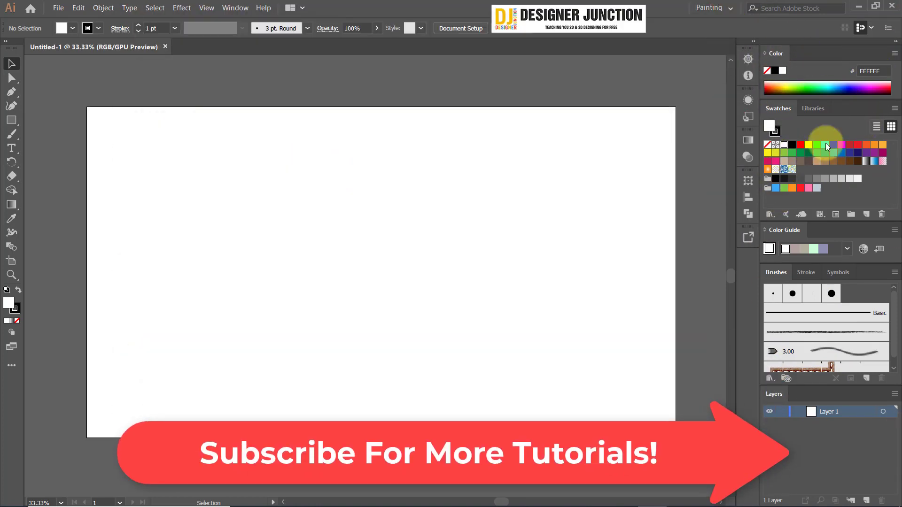
{"action": "left_click", "coordinate": [235, 8]}
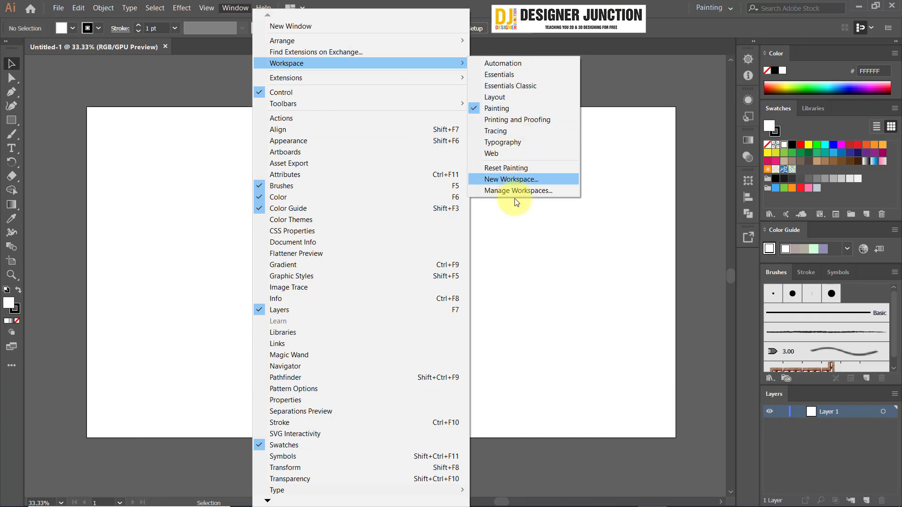
{"action": "left_click", "coordinate": [503, 74]}
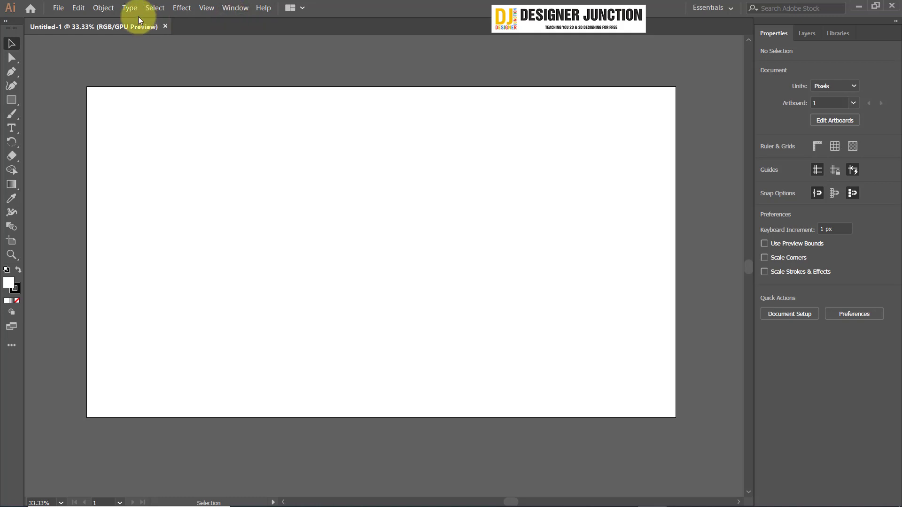
{"action": "left_click", "coordinate": [58, 8]}
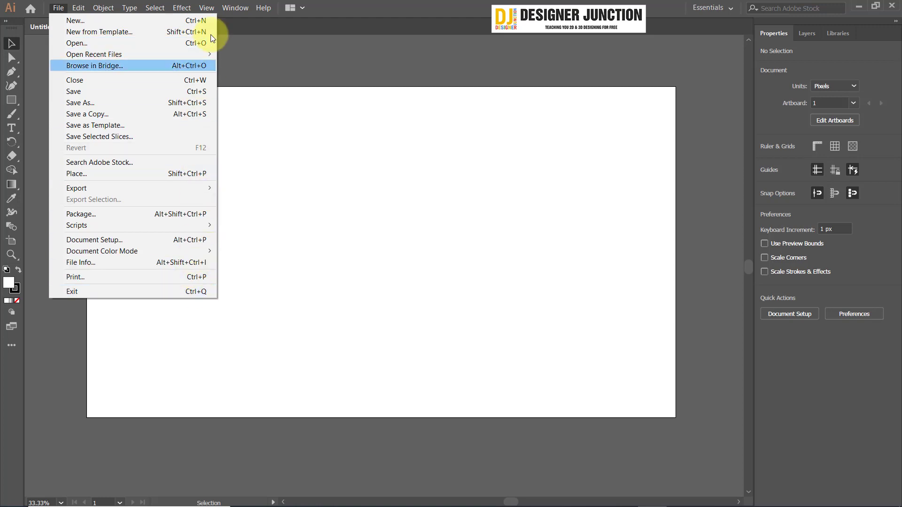
{"action": "left_click", "coordinate": [36, 1]}
{"action": "left_click", "coordinate": [78, 9]}
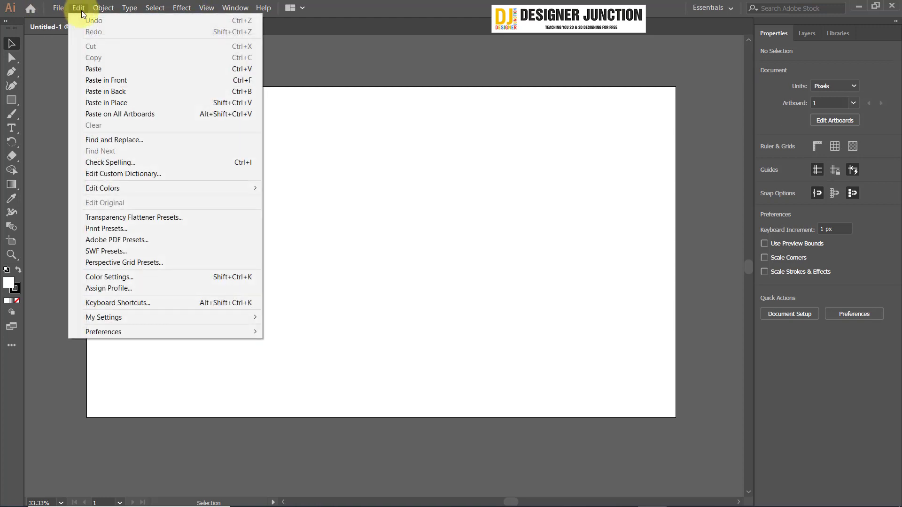
{"action": "left_click", "coordinate": [155, 9]}
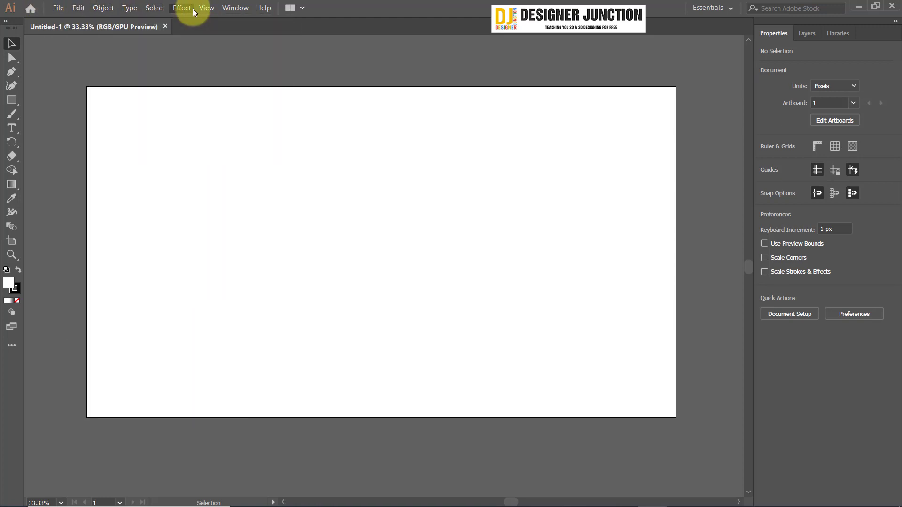
{"action": "left_click", "coordinate": [188, 8]}
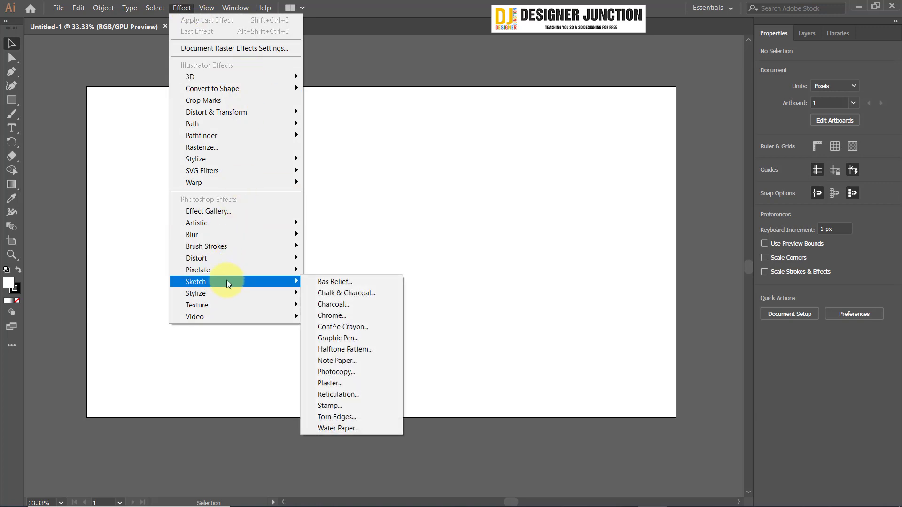
{"action": "mouse_move", "coordinate": [211, 234]}
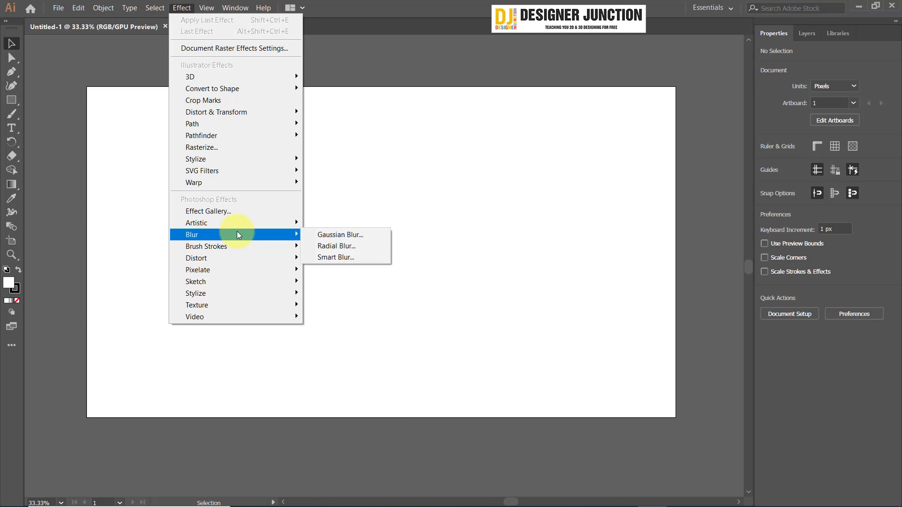
{"action": "left_click", "coordinate": [474, 7]}
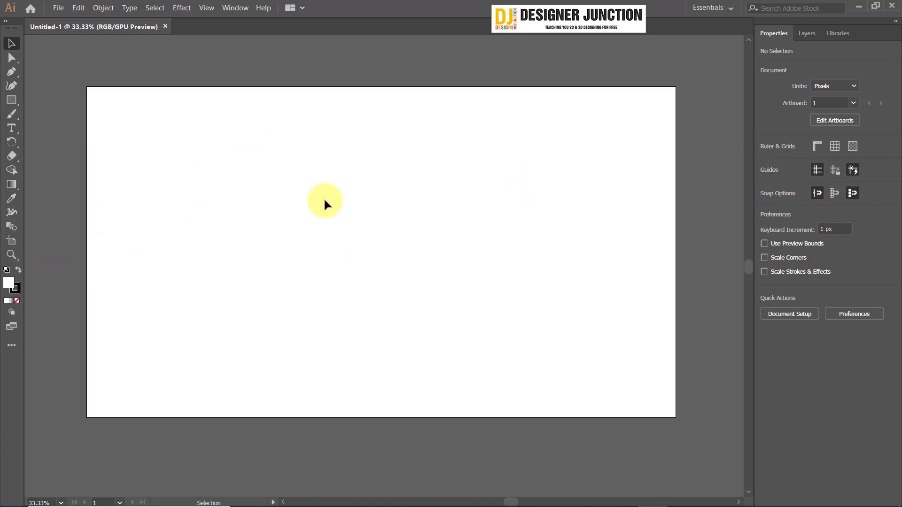
Select Artboard 1 with the Artboard tool and zoom in and out to inspect it.
{"action": "scroll", "coordinate": [424, 227], "scroll_direction": "down", "scroll_amount": 4}
{"action": "scroll", "coordinate": [422, 232], "scroll_direction": "up", "scroll_amount": 5}
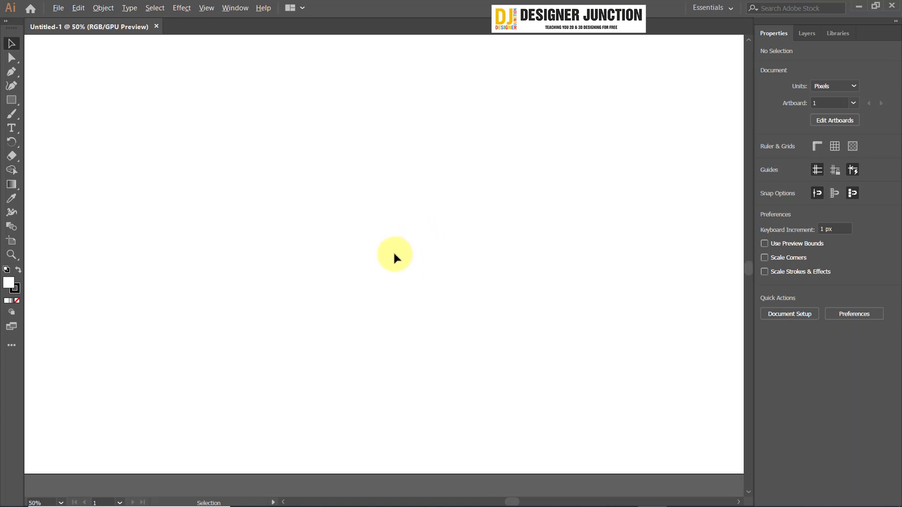
{"action": "scroll", "coordinate": [392, 251], "scroll_direction": "down", "scroll_amount": 1}
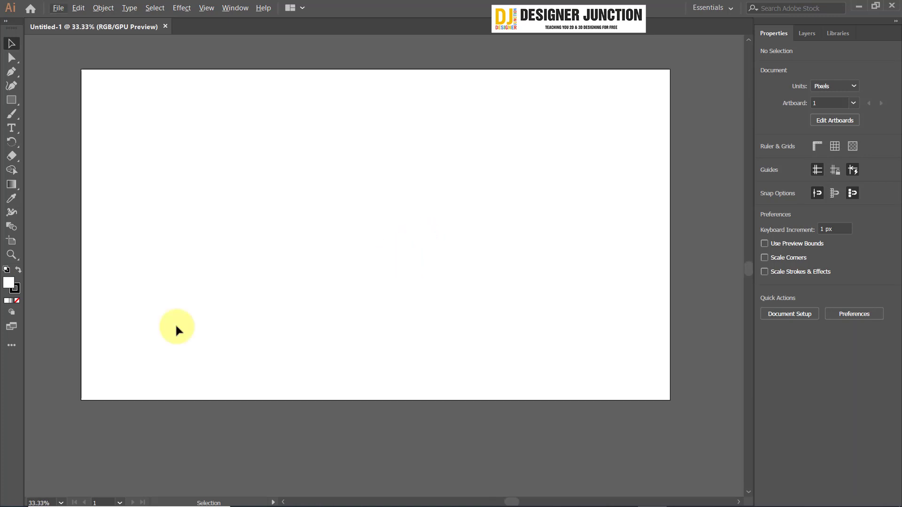
{"action": "left_click", "coordinate": [12, 241]}
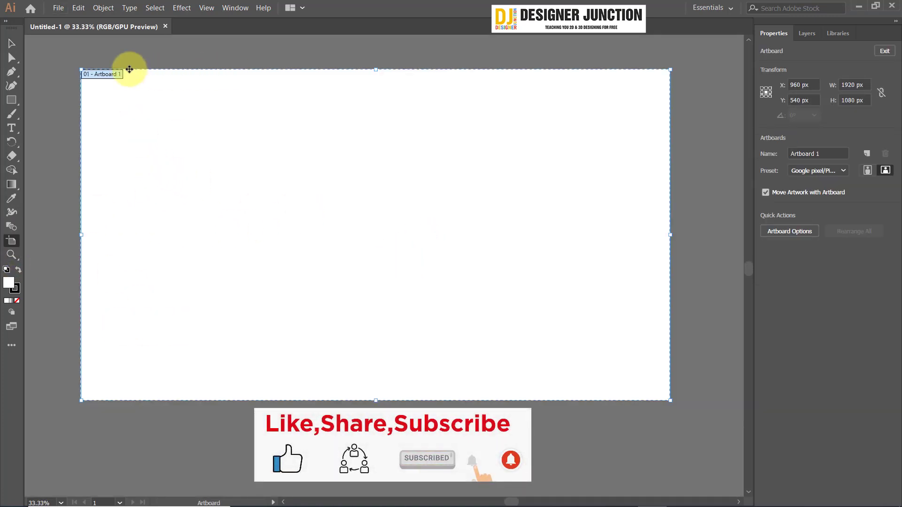
{"action": "scroll", "coordinate": [86, 66], "scroll_direction": "up", "scroll_amount": 5}
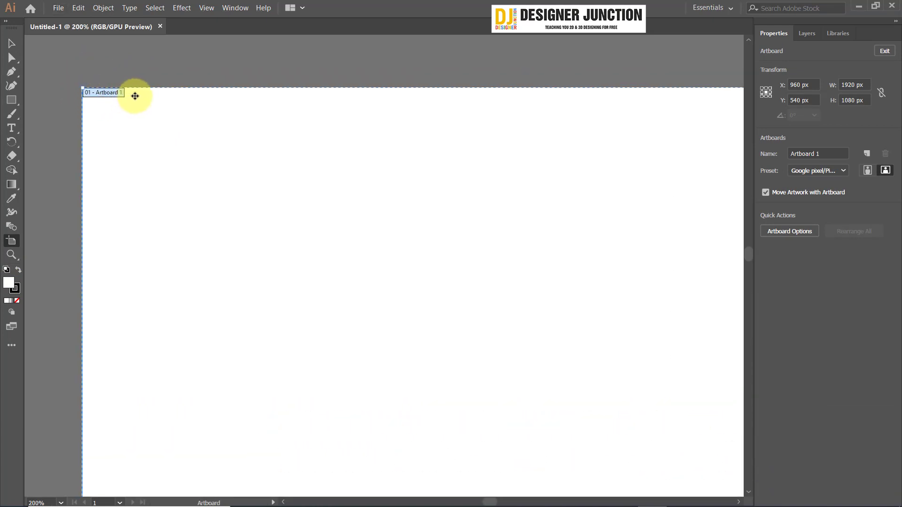
{"action": "scroll", "coordinate": [150, 122], "scroll_direction": "down", "scroll_amount": 3}
{"action": "scroll", "coordinate": [202, 164], "scroll_direction": "down", "scroll_amount": 5}
{"action": "scroll", "coordinate": [305, 201], "scroll_direction": "up", "scroll_amount": 1}
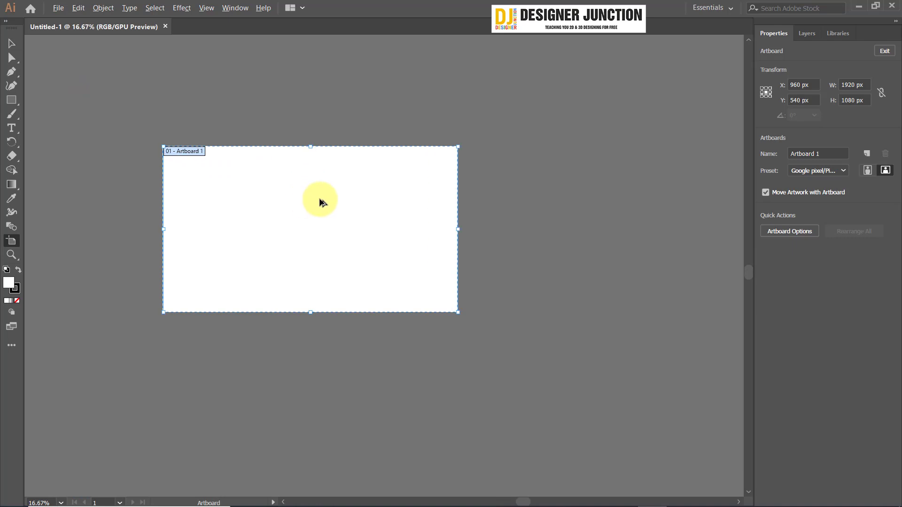
{"action": "scroll", "coordinate": [322, 201], "scroll_direction": "up", "scroll_amount": 1}
{"action": "scroll", "coordinate": [292, 176], "scroll_direction": "up", "scroll_amount": 1}
{"action": "scroll", "coordinate": [393, 187], "scroll_direction": "up", "scroll_amount": 1}
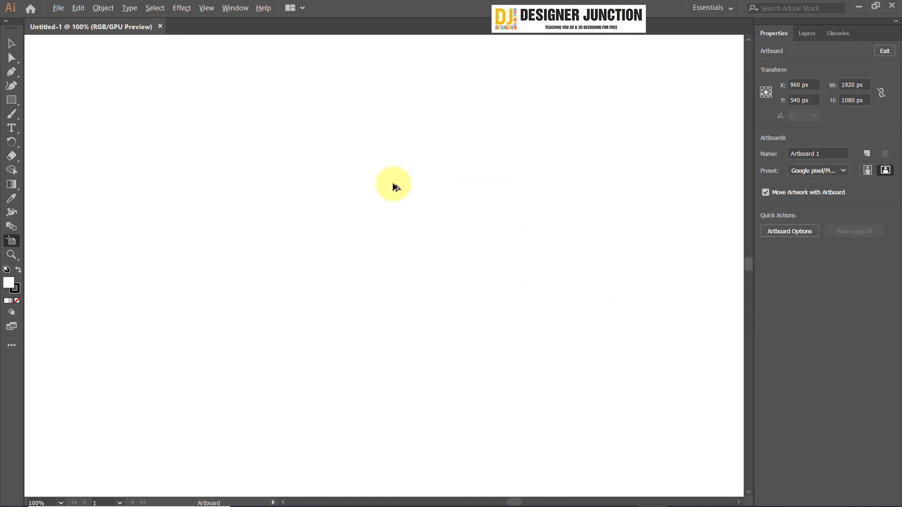
{"action": "scroll", "coordinate": [392, 185], "scroll_direction": "down", "scroll_amount": 2}
{"action": "scroll", "coordinate": [362, 189], "scroll_direction": "right", "scroll_amount": 1}
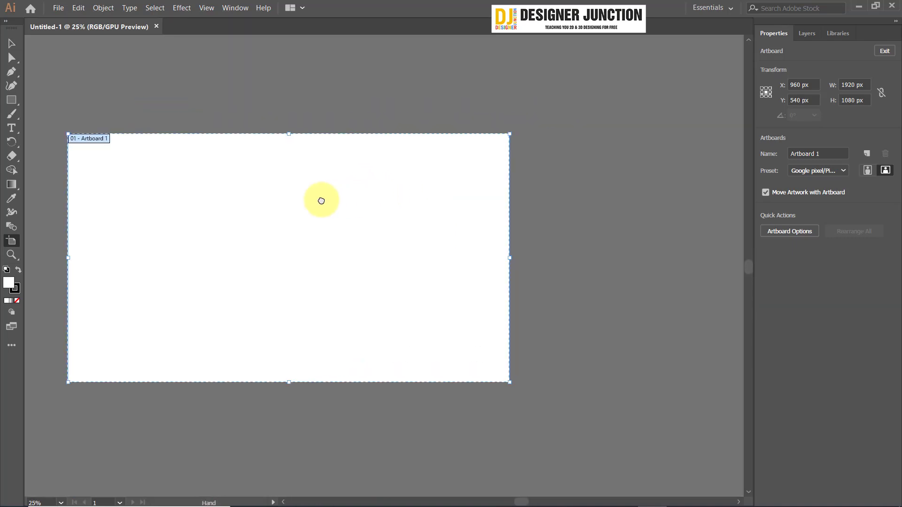
{"action": "scroll", "coordinate": [320, 200], "scroll_direction": "down", "scroll_amount": 2}
Alt-drag Artboard 1 to duplicate it, then delete both artboard copies.
{"action": "mouse_move", "coordinate": [303, 240]}
{"action": "left_mouse_down"}
{"action": "mouse_move", "coordinate": [466, 169]}
{"action": "mouse_move", "coordinate": [680, 185]}
{"action": "mouse_move", "coordinate": [581, 151]}
{"action": "mouse_move", "coordinate": [548, 310]}
{"action": "left_mouse_up"}
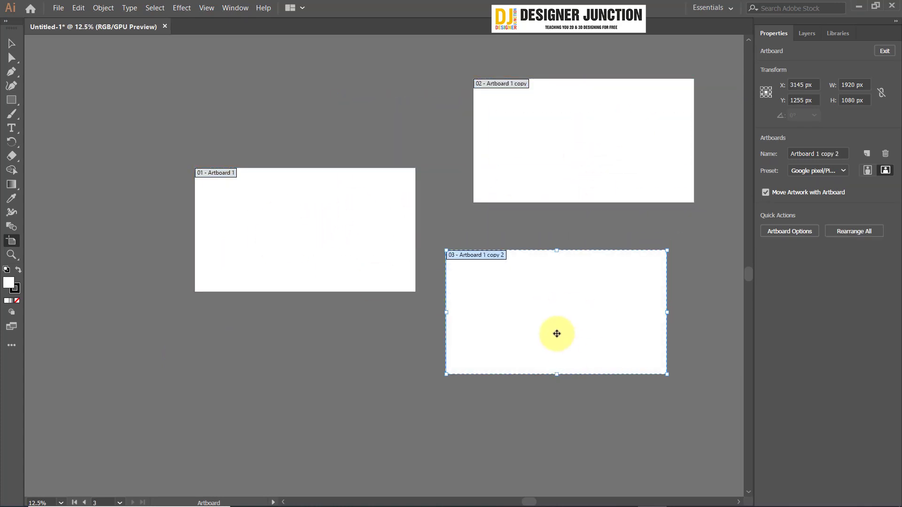
{"action": "key", "text": "Delete"}
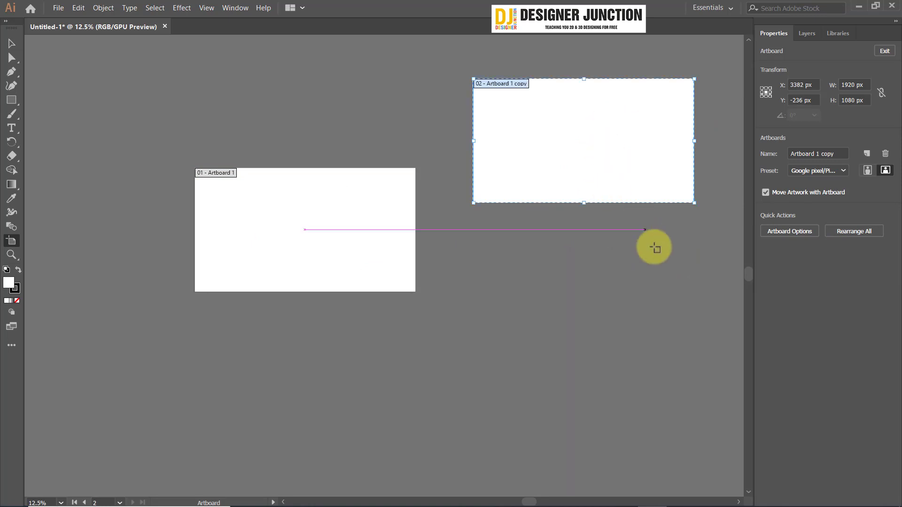
{"action": "key", "text": "Delete"}
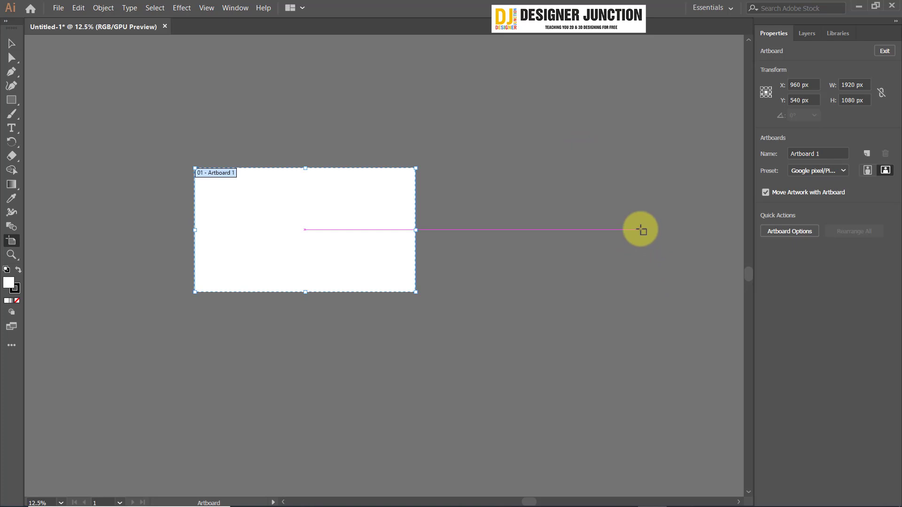
Return to the Selection tool and pan Artboard 1 toward the centre of view.
{"action": "left_click", "coordinate": [13, 44]}
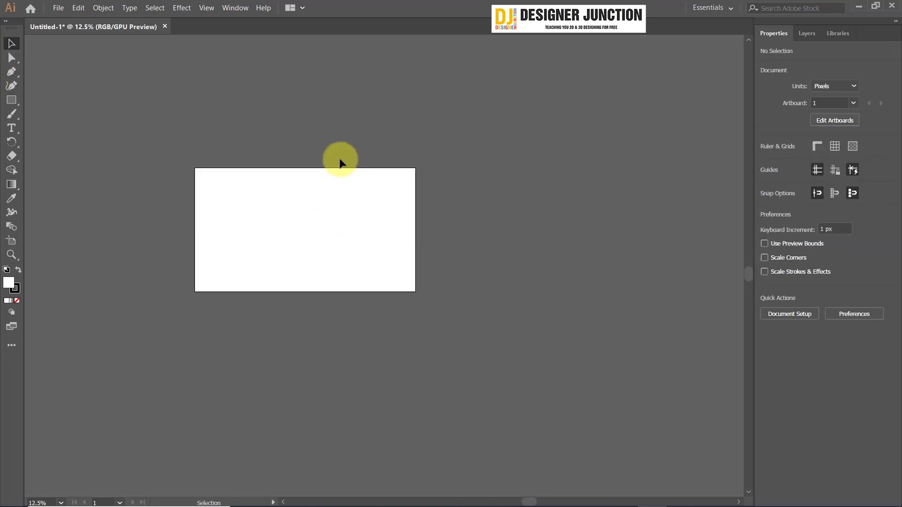
{"action": "scroll", "coordinate": [298, 240], "scroll_direction": "up", "scroll_amount": 5}
{"action": "scroll", "coordinate": [298, 239], "scroll_direction": "down", "scroll_amount": 5}
{"action": "scroll", "coordinate": [298, 240], "scroll_direction": "up", "scroll_amount": 5}
{"action": "scroll", "coordinate": [298, 237], "scroll_direction": "down", "scroll_amount": 3}
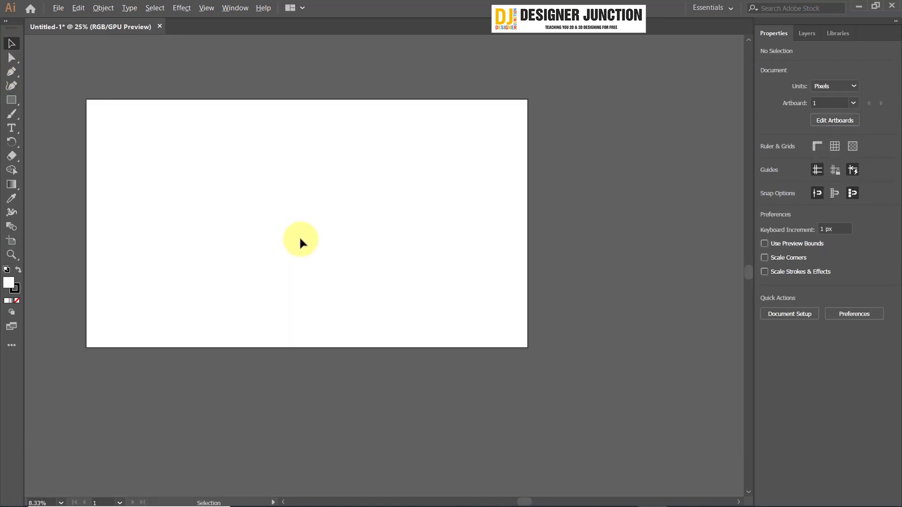
{"action": "left_click_drag", "start_coordinate": [277, 208], "coordinate": [362, 217]}
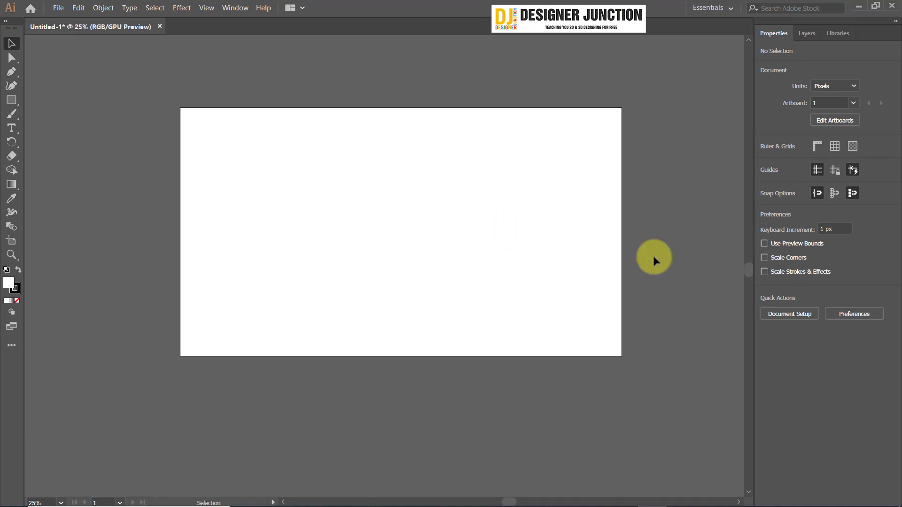
{"action": "key", "text": "ctrl+minus"}
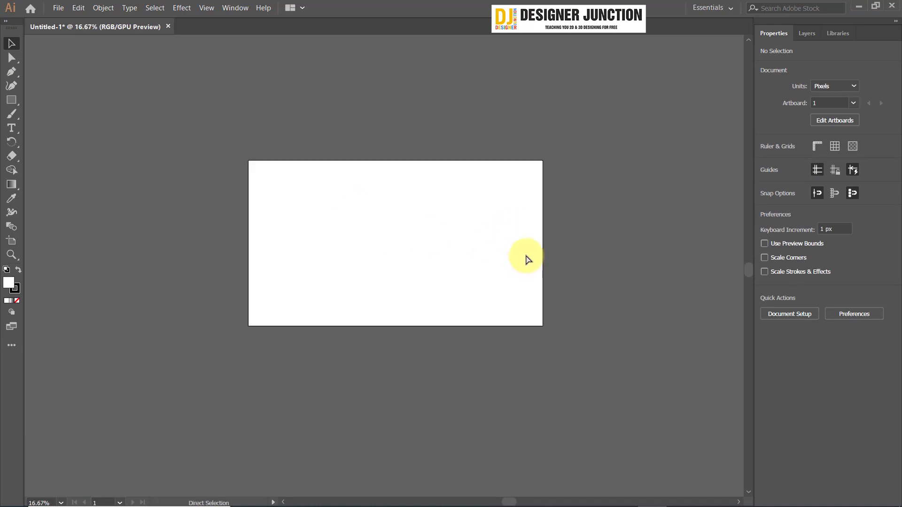
{"action": "key", "text": "ctrl+minus"}
{"action": "key", "text": "ctrl+minus"}
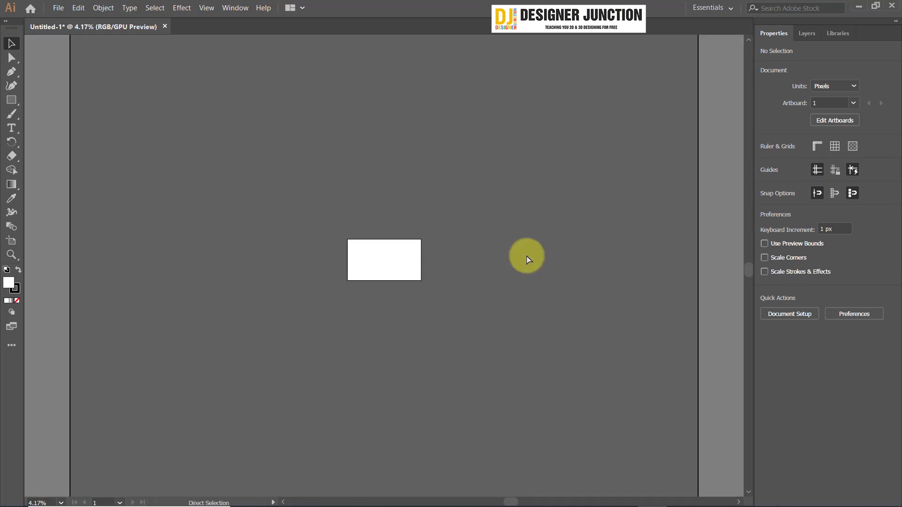
{"action": "key", "text": "ctrl+minus"}
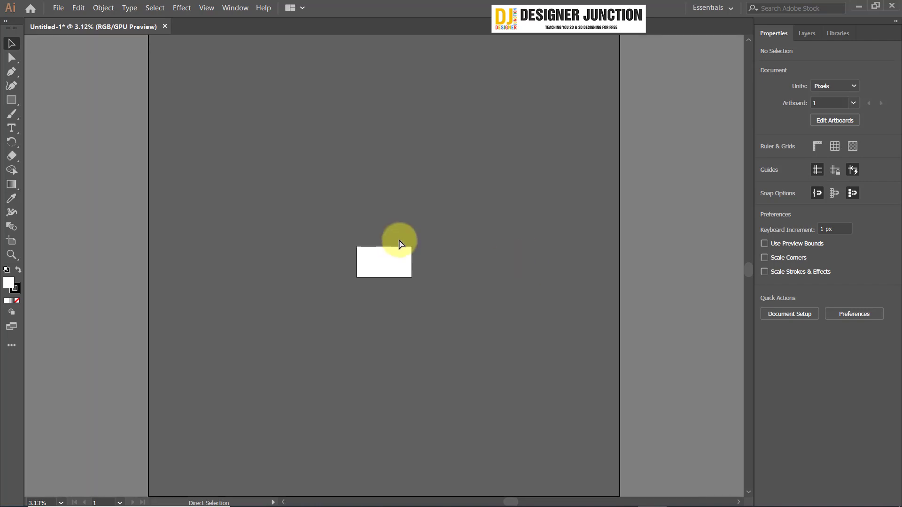
{"action": "key", "text": "ctrl+plus"}
{"action": "key", "text": "ctrl+plus"}
{"action": "key", "text": "ctrl+plus"}
{"action": "key", "text": "ctrl+plus"}
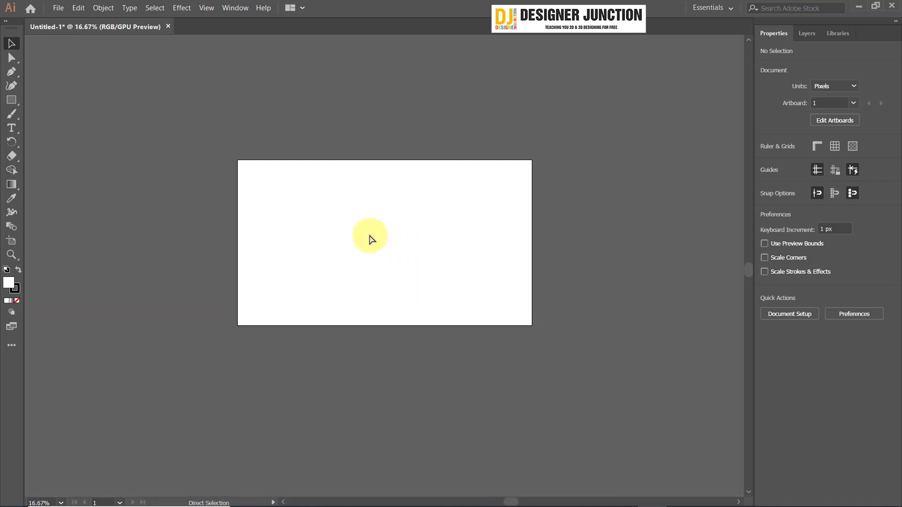
{"action": "key", "text": "ctrl+plus"}
{"action": "key", "text": "ctrl+plus"}
{"action": "key", "text": "ctrl+plus"}
{"action": "key", "text": "ctrl+minus"}
{"action": "key", "text": "ctrl+minus"}
{"action": "key", "text": "ctrl+minus"}
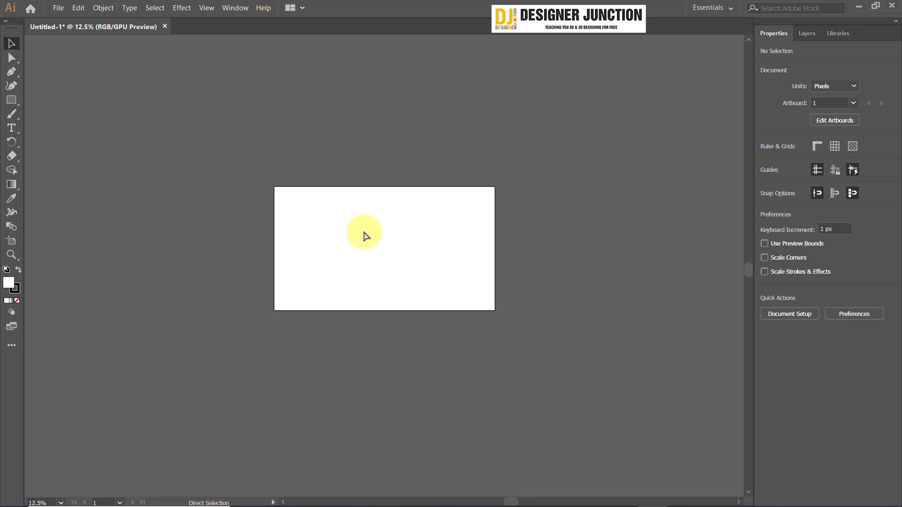
{"action": "key", "text": "ctrl+plus"}
{"action": "key", "text": "ctrl+plus"}
{"action": "key", "text": "ctrl+plus"}
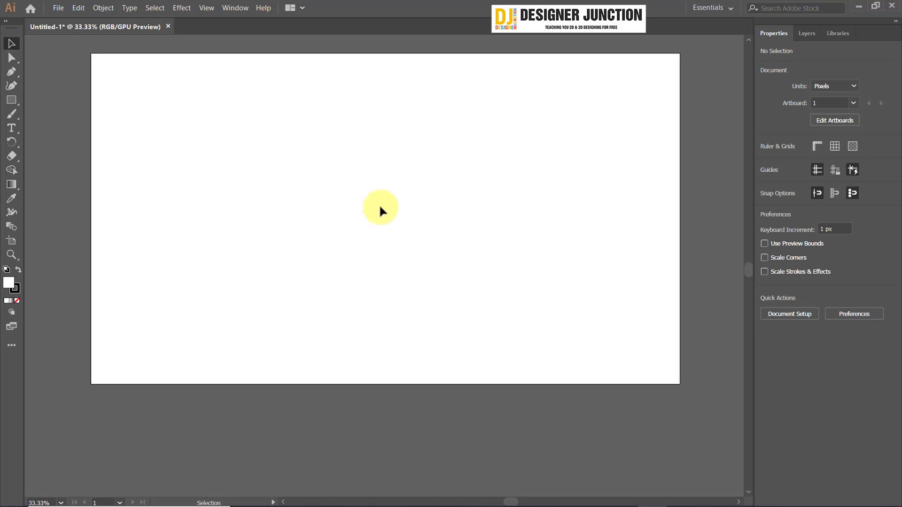
{"action": "mouse_move", "coordinate": [346, 211]}
{"action": "left_mouse_down"}
{"action": "mouse_move", "coordinate": [358, 310]}
{"action": "mouse_move", "coordinate": [334, 225]}
{"action": "left_mouse_up"}
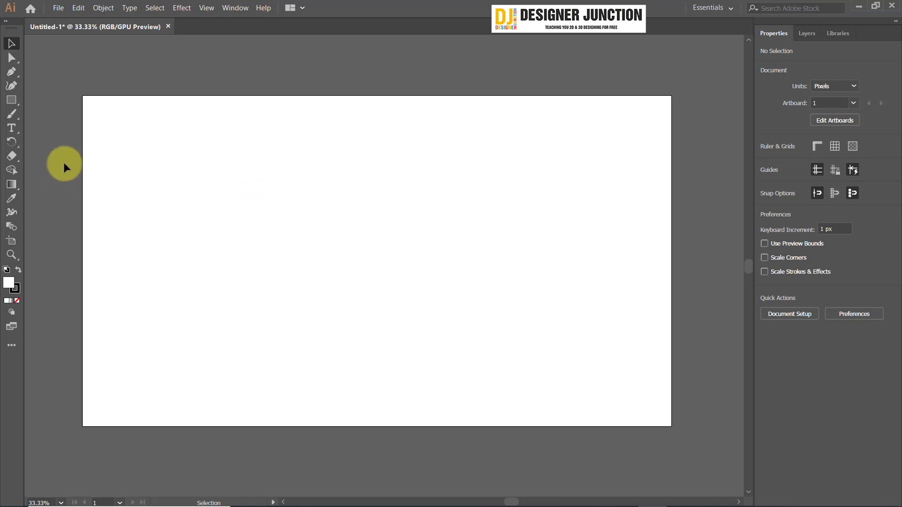
{"action": "left_click", "coordinate": [11, 58]}
{"action": "left_click", "coordinate": [11, 46]}
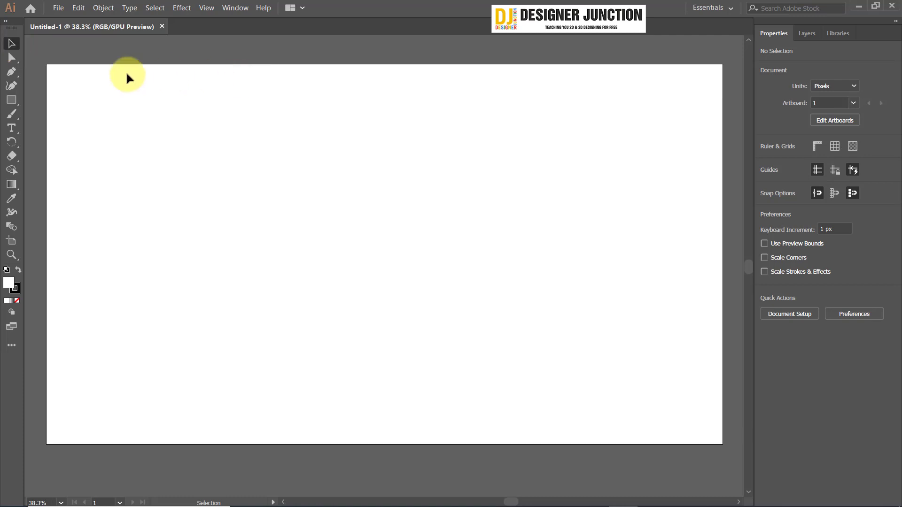
Toggle the Tools panel between two columns and one, ending single-column.
{"action": "left_click", "coordinate": [4, 23]}
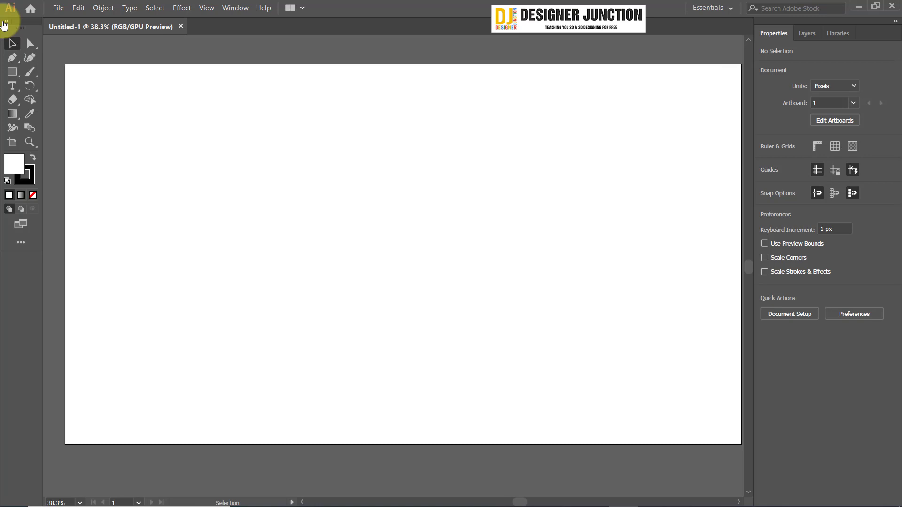
{"action": "left_click", "coordinate": [3, 22]}
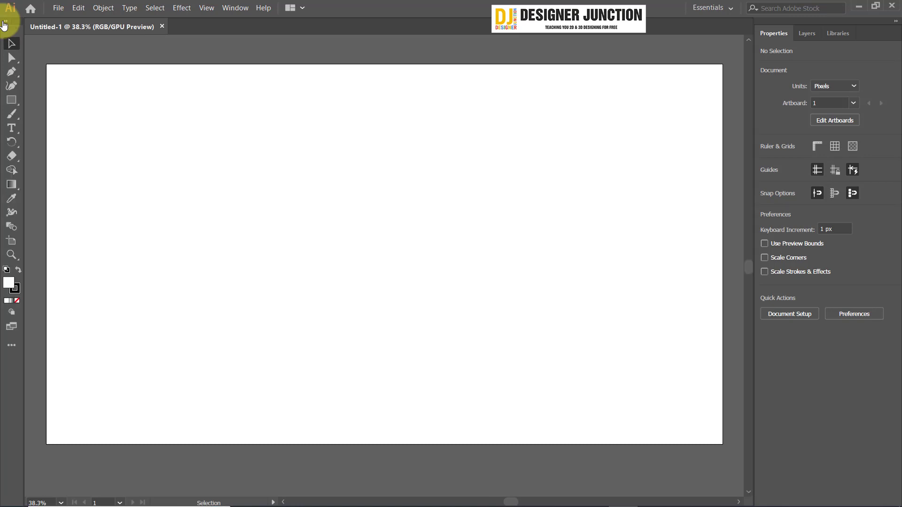
{"action": "left_click", "coordinate": [4, 23]}
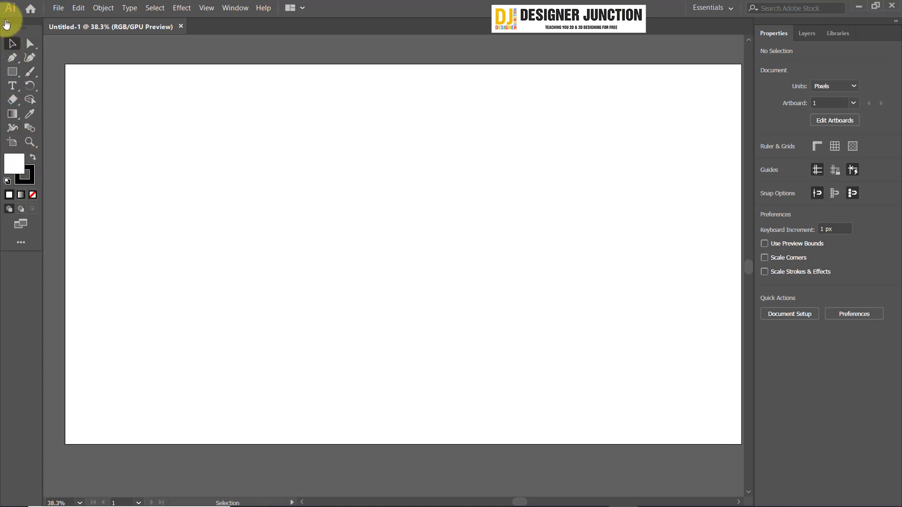
{"action": "left_click", "coordinate": [5, 22]}
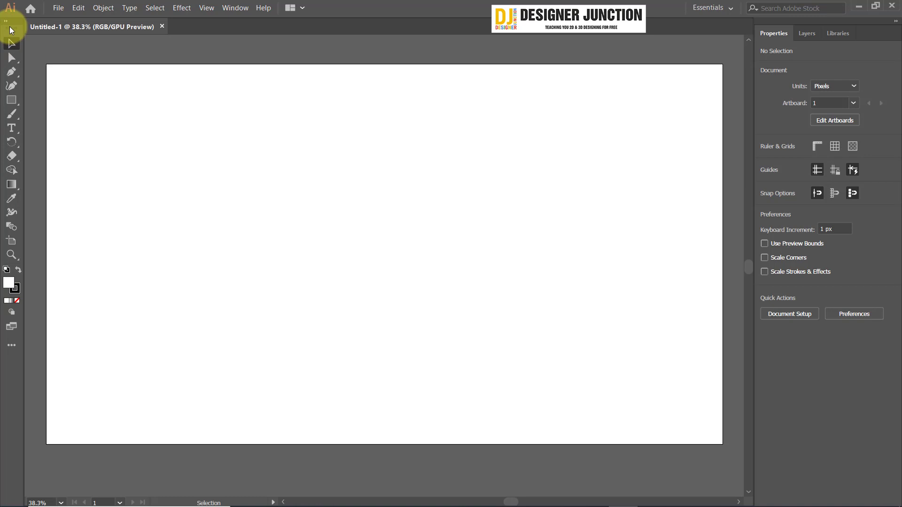
Float the Tools panel over the canvas, re-dock it, then float it again.
{"action": "mouse_move", "coordinate": [10, 26]}
{"action": "left_mouse_down"}
{"action": "mouse_move", "coordinate": [221, 74]}
{"action": "mouse_move", "coordinate": [731, 68]}
{"action": "mouse_move", "coordinate": [502, 72]}
{"action": "left_mouse_up"}
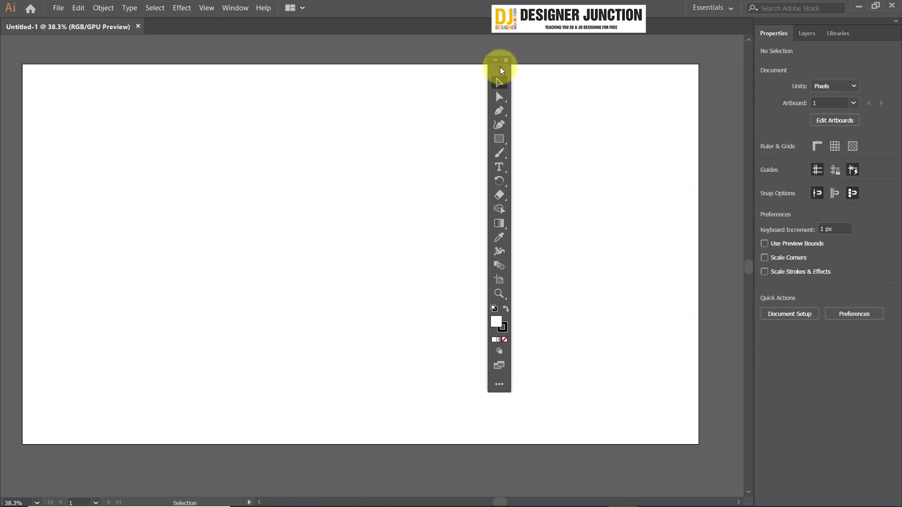
{"action": "mouse_move", "coordinate": [501, 71]}
{"action": "left_mouse_down"}
{"action": "mouse_move", "coordinate": [746, 65]}
{"action": "mouse_move", "coordinate": [745, 94]}
{"action": "left_mouse_up"}
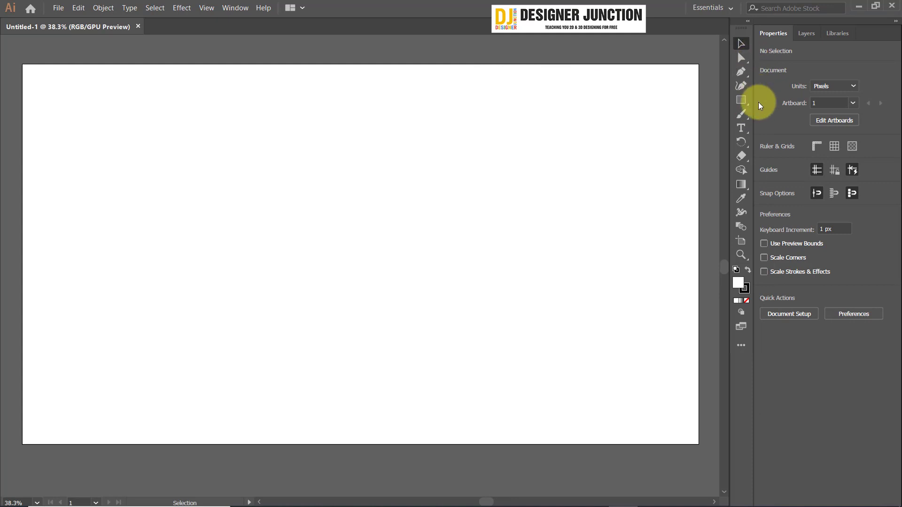
{"action": "mouse_move", "coordinate": [742, 27]}
{"action": "left_mouse_down"}
{"action": "mouse_move", "coordinate": [200, 63]}
{"action": "mouse_move", "coordinate": [742, 46]}
{"action": "mouse_move", "coordinate": [202, 71]}
{"action": "left_mouse_up"}
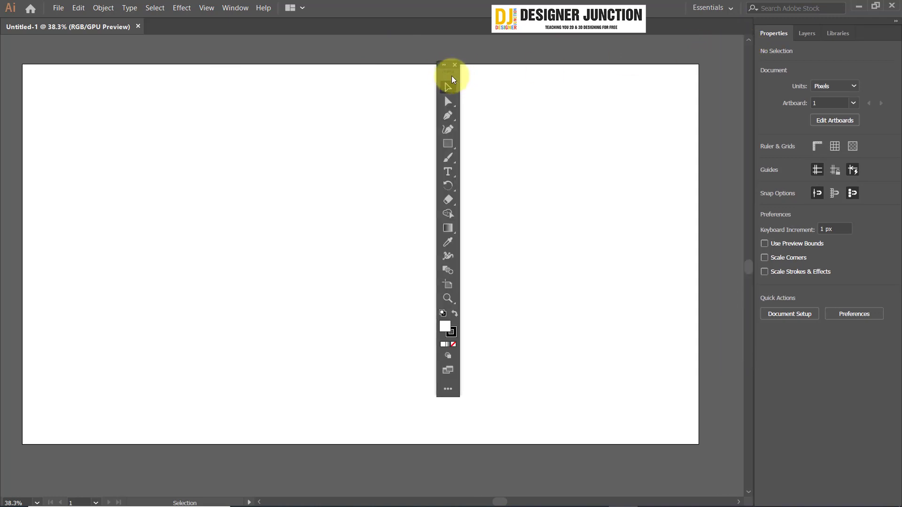
Float the Properties, Libraries and Layers panels, then reset the Essentials workspace.
{"action": "left_click_drag", "start_coordinate": [773, 33], "coordinate": [340, 55]}
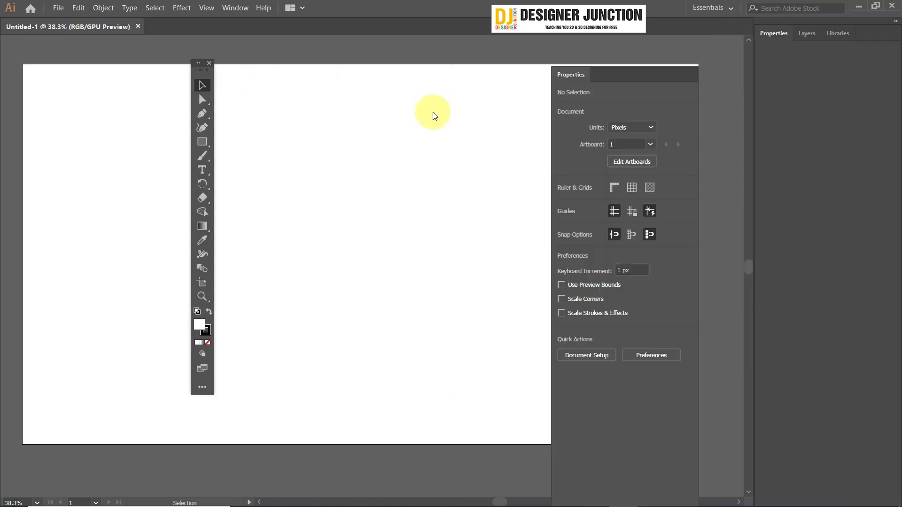
{"action": "left_click", "coordinate": [796, 37]}
{"action": "left_click_drag", "start_coordinate": [797, 36], "coordinate": [465, 141]}
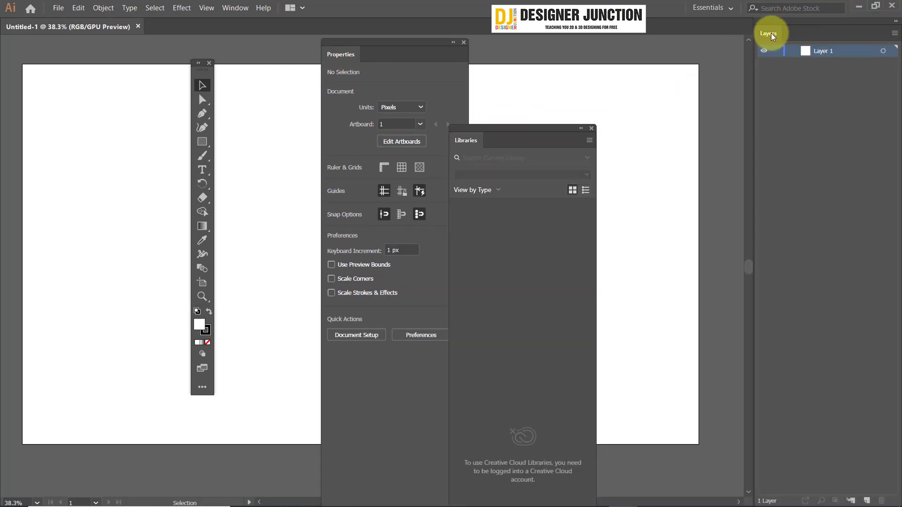
{"action": "left_click_drag", "start_coordinate": [770, 33], "coordinate": [244, 66]}
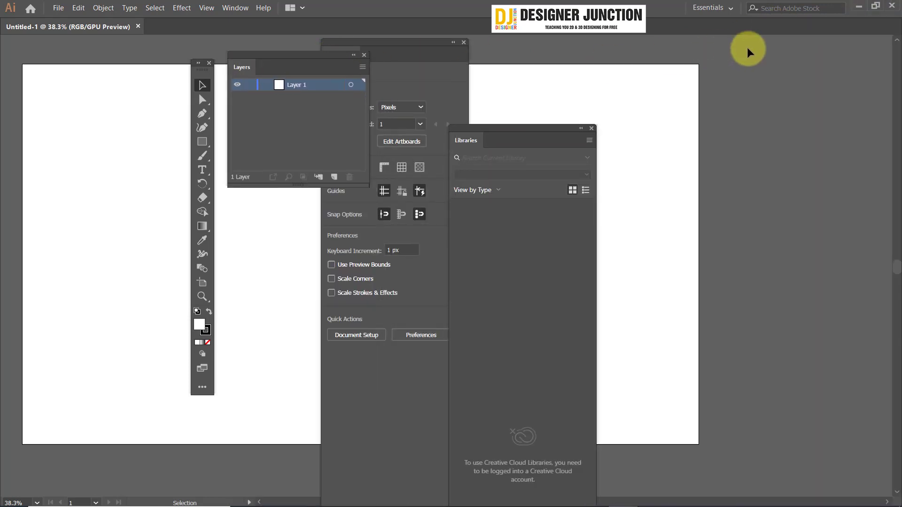
{"action": "left_click", "coordinate": [711, 7]}
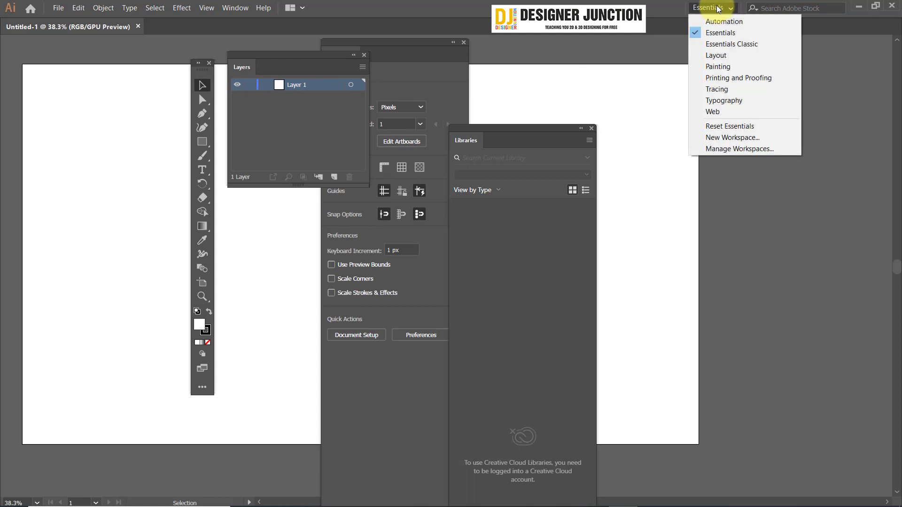
{"action": "left_click", "coordinate": [725, 129]}
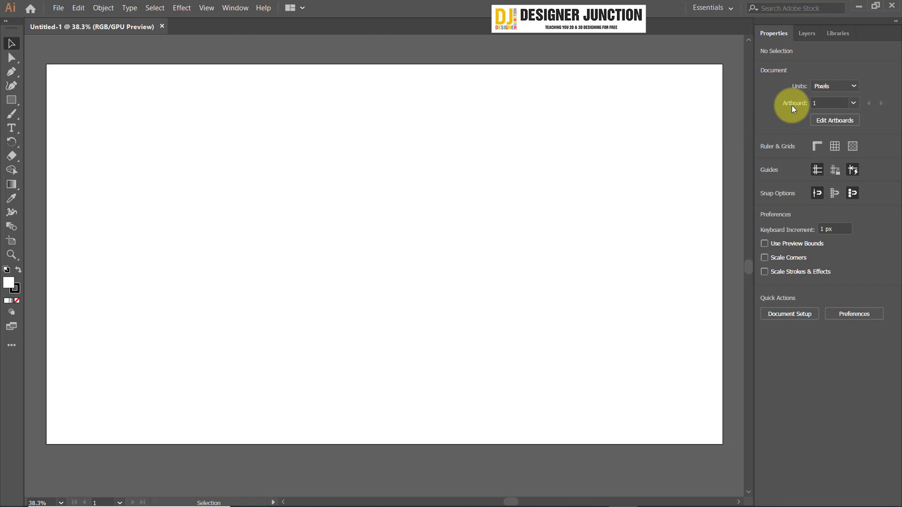
Zoom out with Ctrl+- from 38.3% to 33.33%.
{"action": "key", "text": "ctrl+minus"}
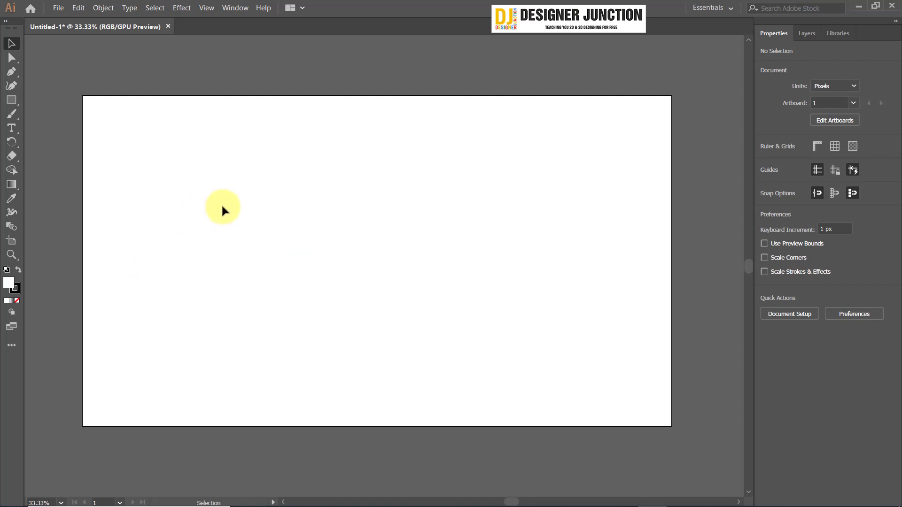
Open 'Merry Christmas.ai' from E:\Illustrator tutorial via File > Open, searching 'merry christmas'.
{"action": "left_click", "coordinate": [57, 8]}
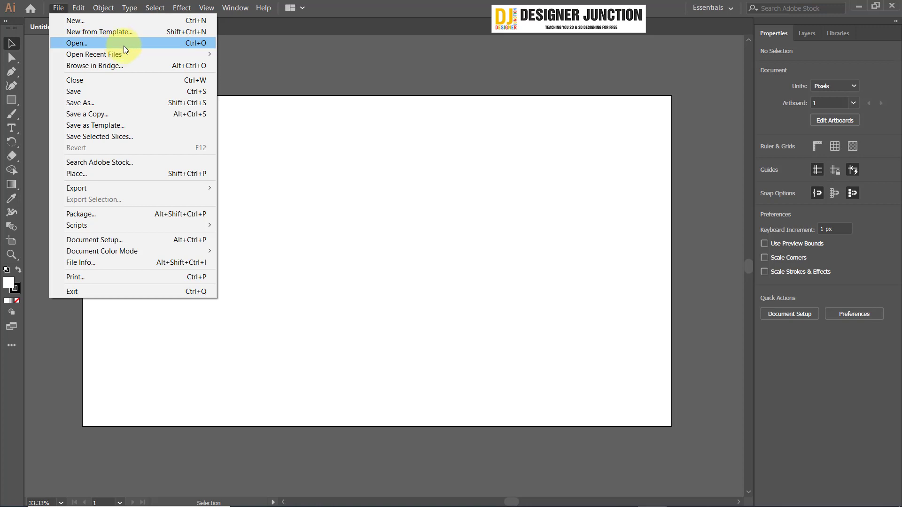
{"action": "mouse_move", "coordinate": [94, 55]}
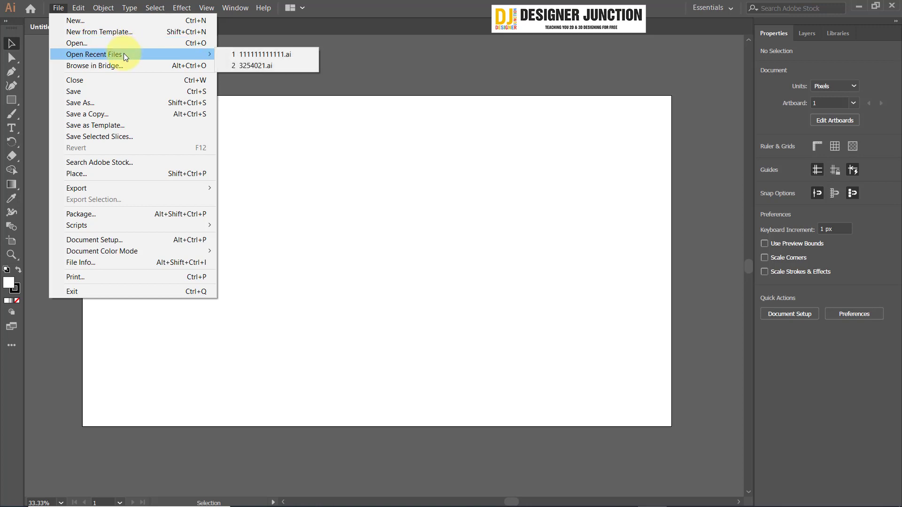
{"action": "left_click", "coordinate": [126, 44]}
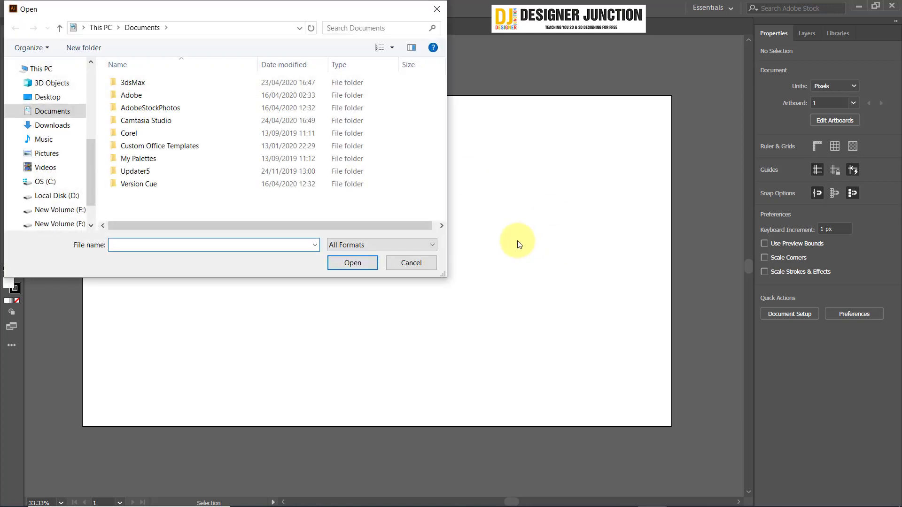
{"action": "type", "text": "merry christmas"}
{"action": "left_click", "coordinate": [126, 84]}
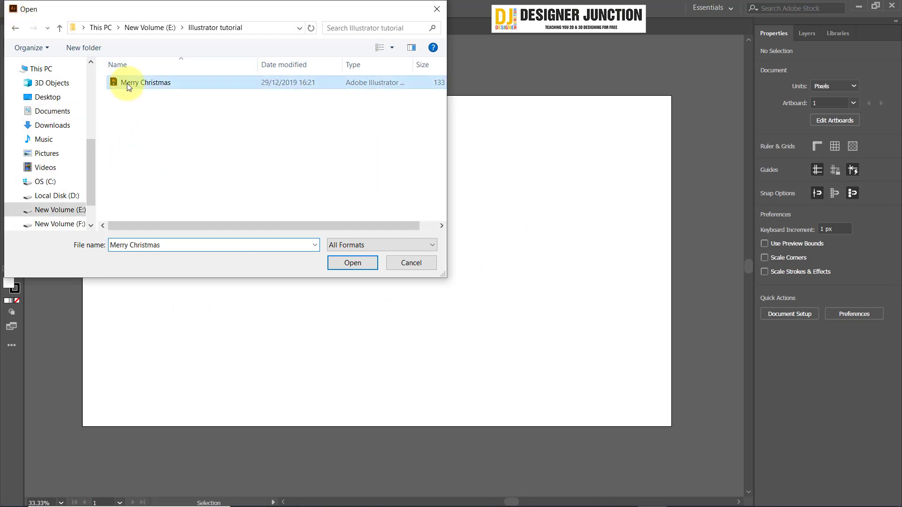
{"action": "double_click", "coordinate": [141, 83]}
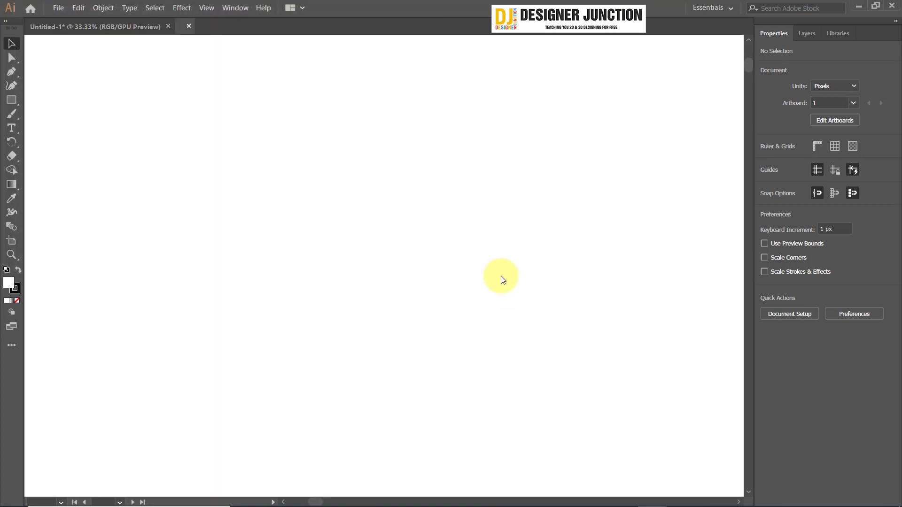
{"action": "scroll", "coordinate": [357, 244], "scroll_direction": "up", "scroll_amount": 3}
{"action": "scroll", "coordinate": [402, 238], "scroll_direction": "up", "scroll_amount": 1}
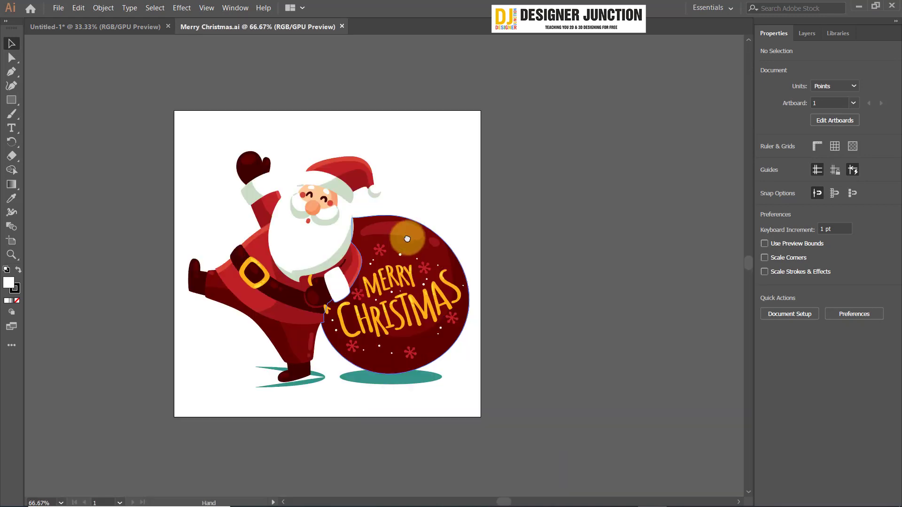
{"action": "scroll", "coordinate": [298, 250], "scroll_direction": "up", "scroll_amount": 3}
{"action": "scroll", "coordinate": [321, 230], "scroll_direction": "down", "scroll_amount": 5}
{"action": "scroll", "coordinate": [338, 227], "scroll_direction": "up", "scroll_amount": 1}
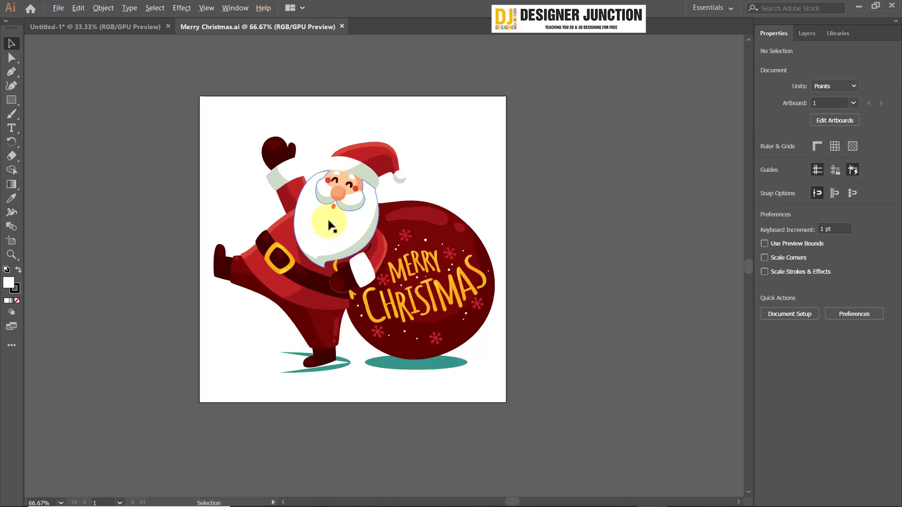
{"action": "left_click_drag", "start_coordinate": [285, 192], "coordinate": [337, 208]}
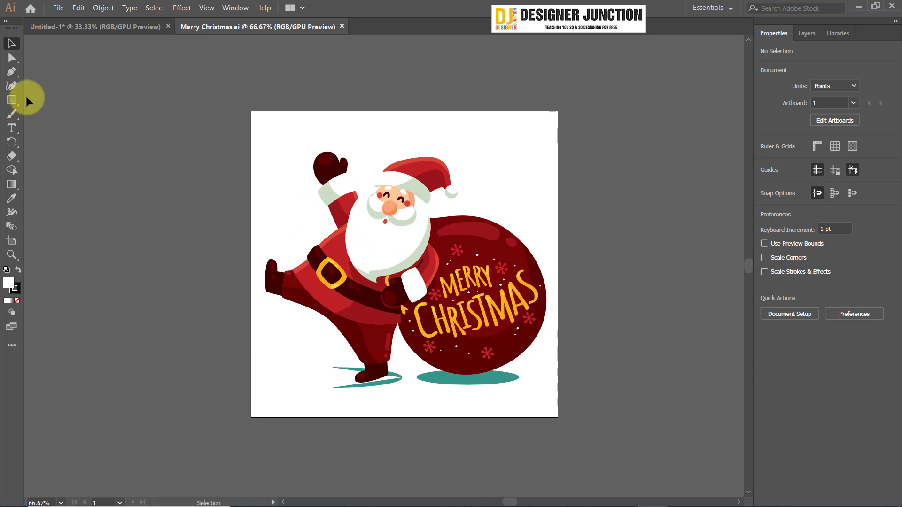
{"action": "left_click", "coordinate": [11, 57]}
{"action": "left_click", "coordinate": [350, 222]}
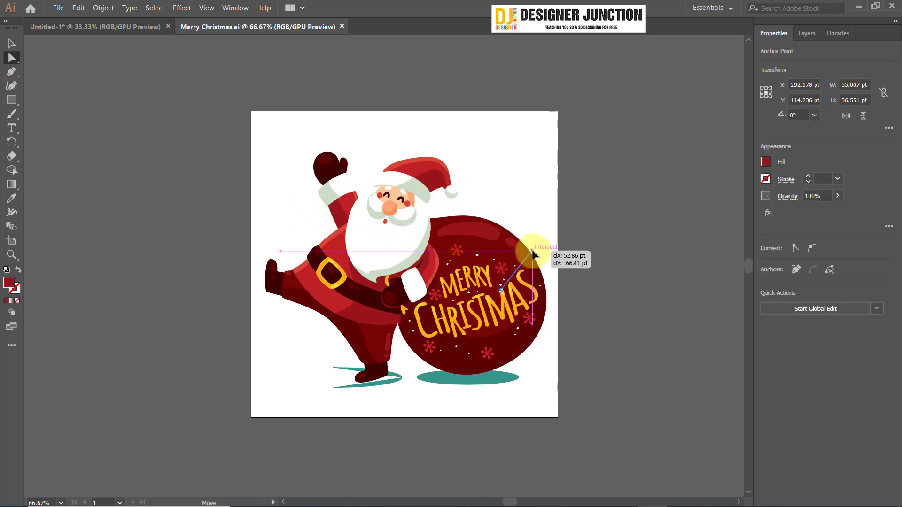
{"action": "left_click", "coordinate": [501, 290]}
{"action": "left_click", "coordinate": [11, 43]}
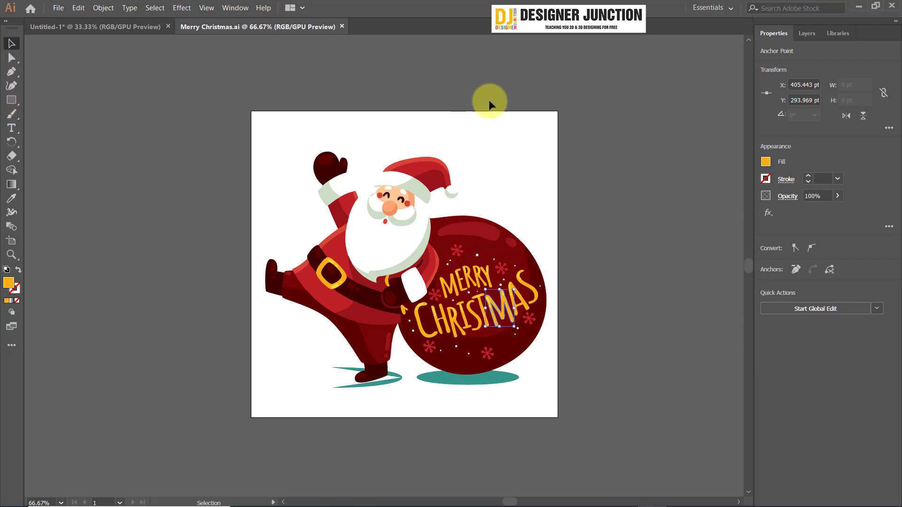
{"action": "left_click", "coordinate": [617, 266]}
{"action": "scroll", "coordinate": [450, 272], "scroll_direction": "up", "scroll_amount": 2}
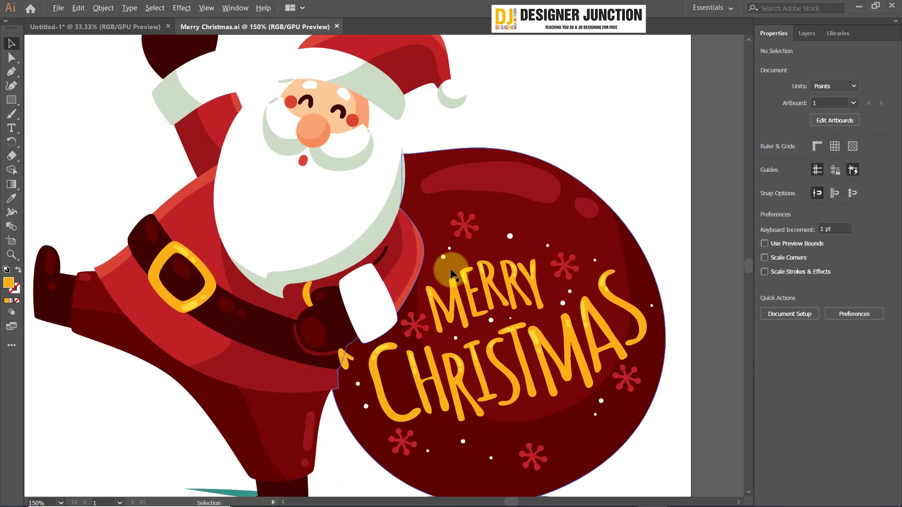
{"action": "scroll", "coordinate": [450, 273], "scroll_direction": "down", "scroll_amount": 2}
{"action": "scroll", "coordinate": [450, 272], "scroll_direction": "up", "scroll_amount": 1}
{"action": "scroll", "coordinate": [377, 226], "scroll_direction": "up", "scroll_amount": 1}
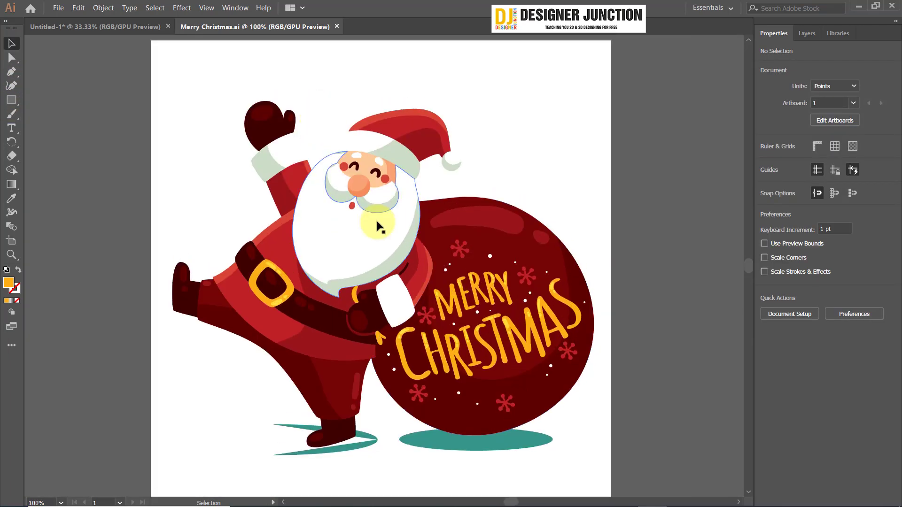